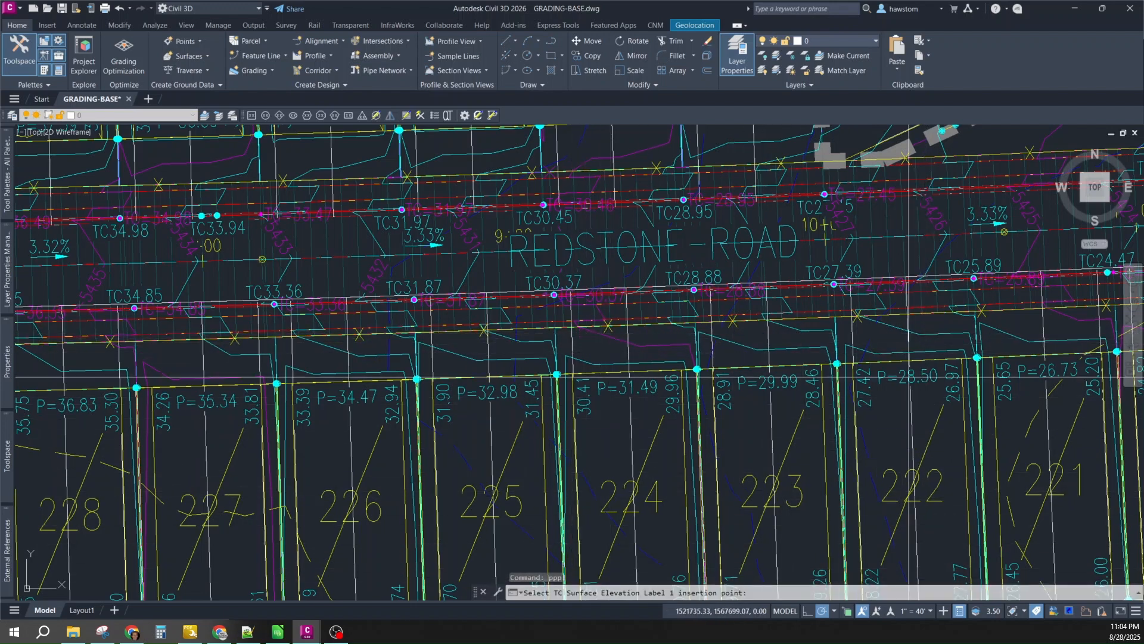
# - Recalculate pads P=28.50, P=29.99 and P=31.49 from curb points, lowering them to 27.65, 29.15 and 30.64
pyautogui.scroll(2, 1006, 281)
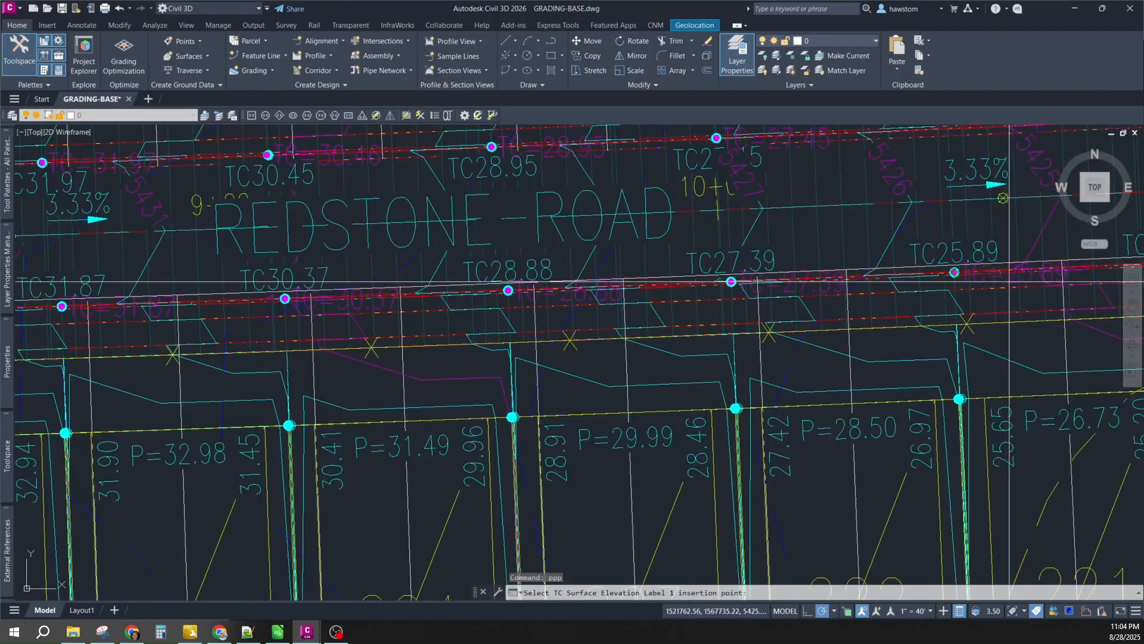
pyautogui.click(1007, 283)
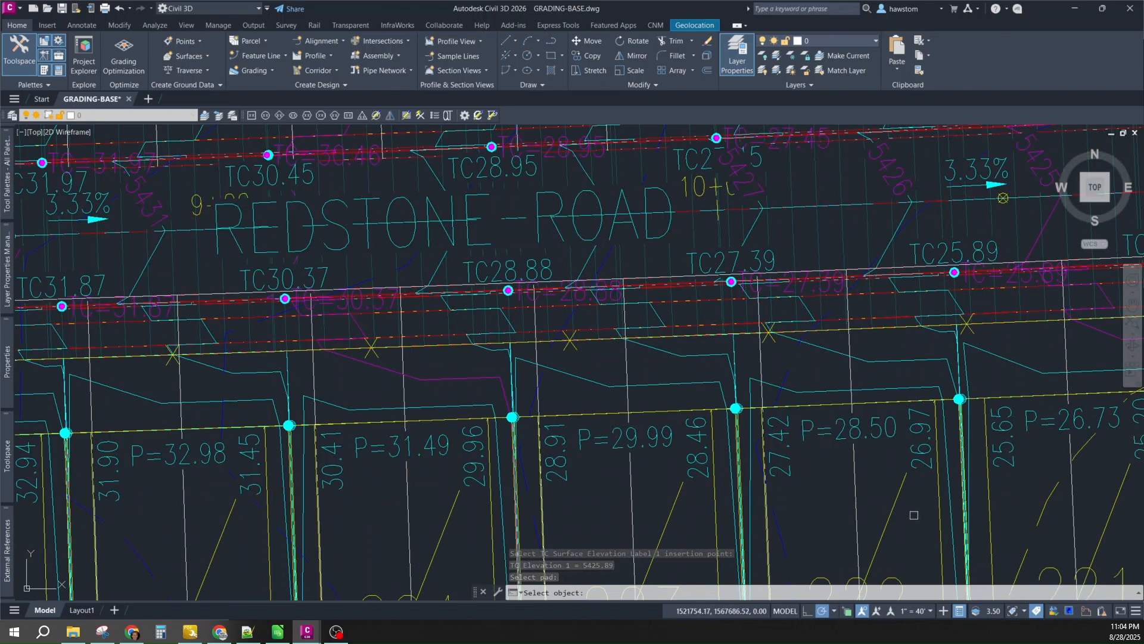
pyautogui.click(897, 499)
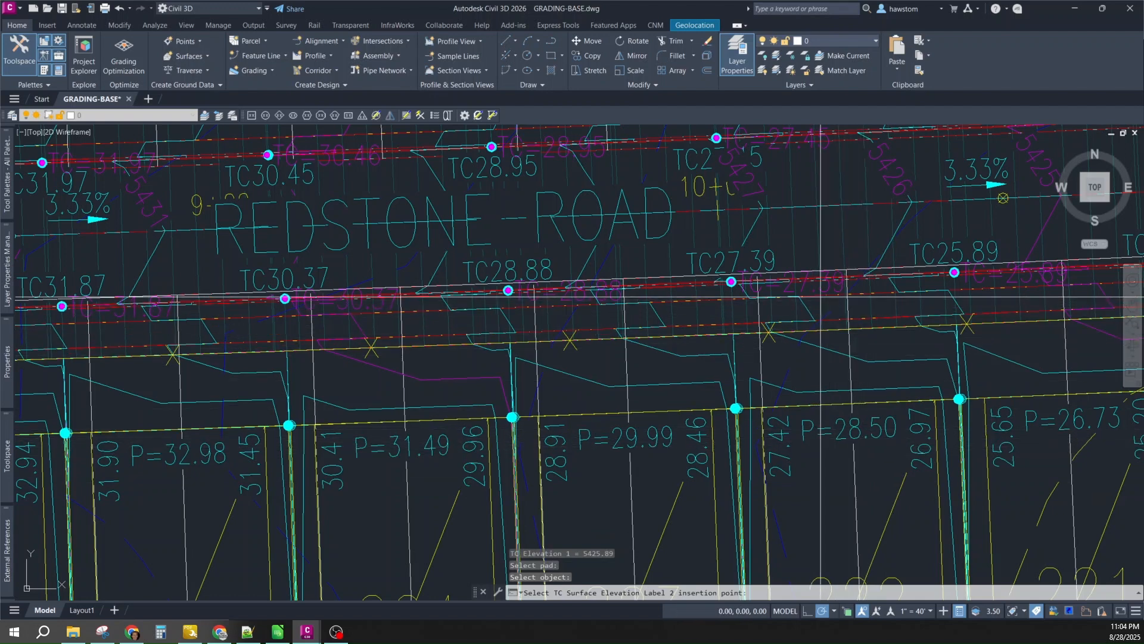
pyautogui.click(731, 282)
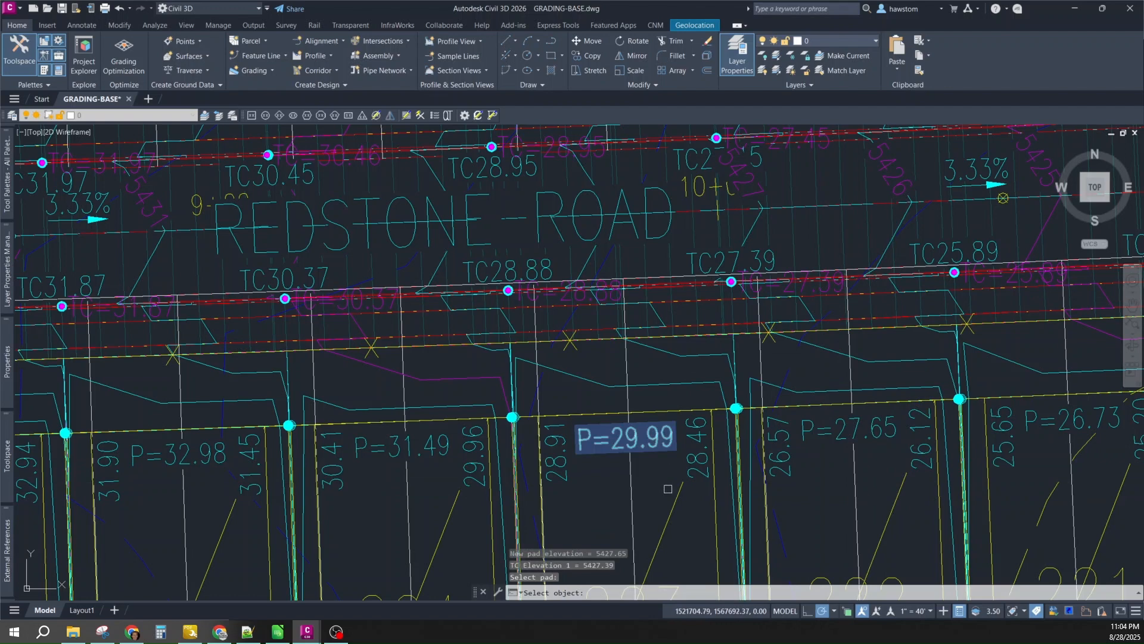
pyautogui.click(656, 441)
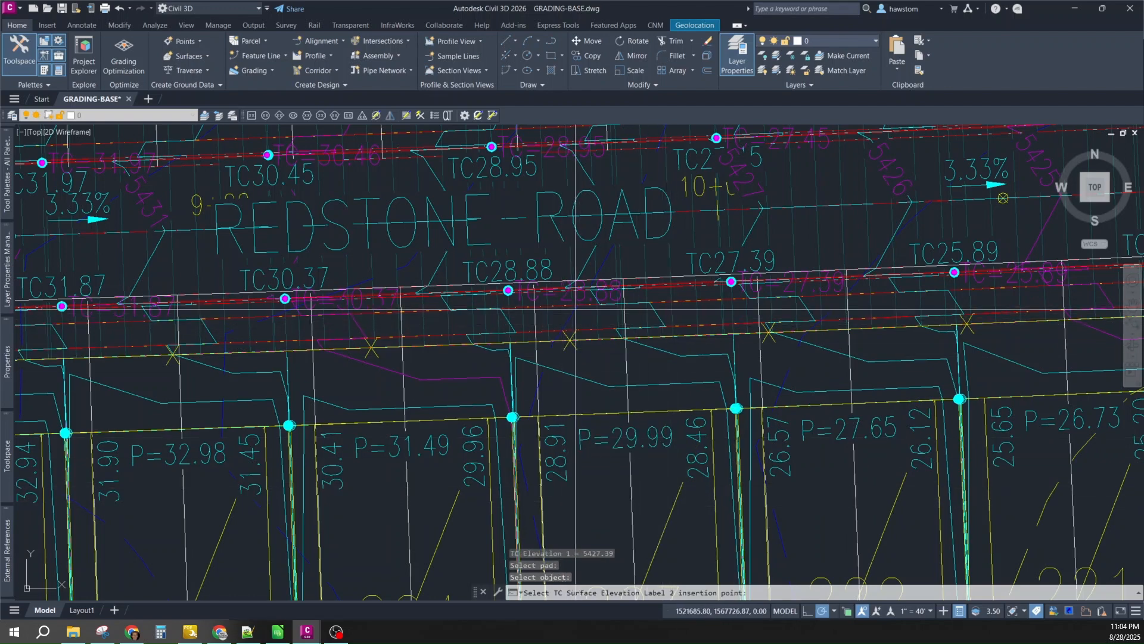
pyautogui.click(580, 298)
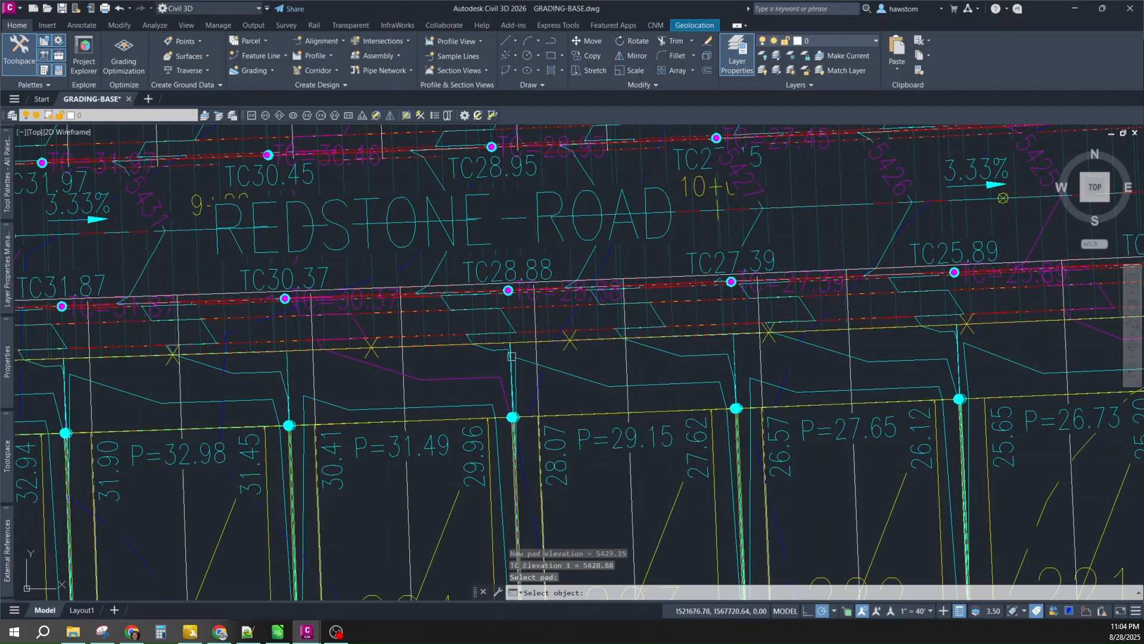
pyautogui.click(449, 511)
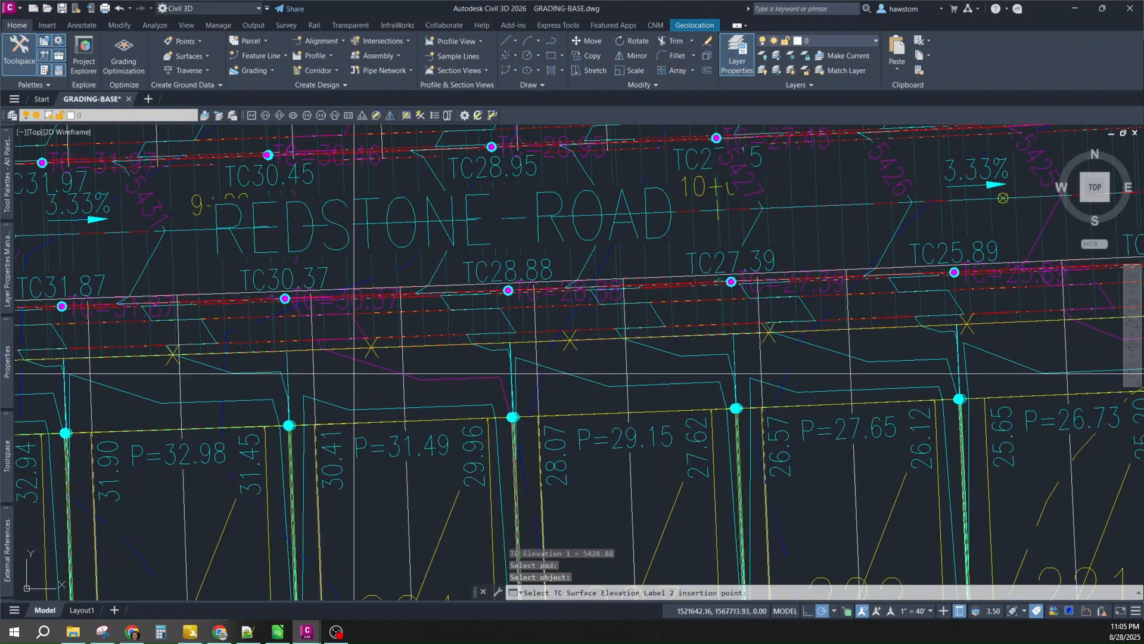
pyautogui.click(337, 309)
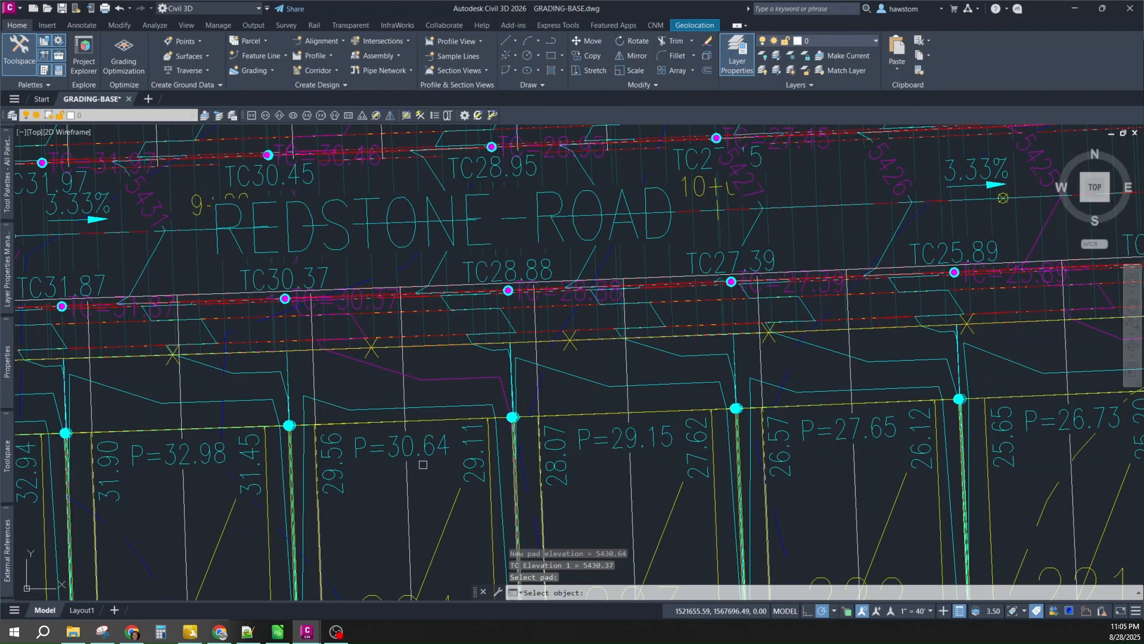
pyautogui.press('Return')
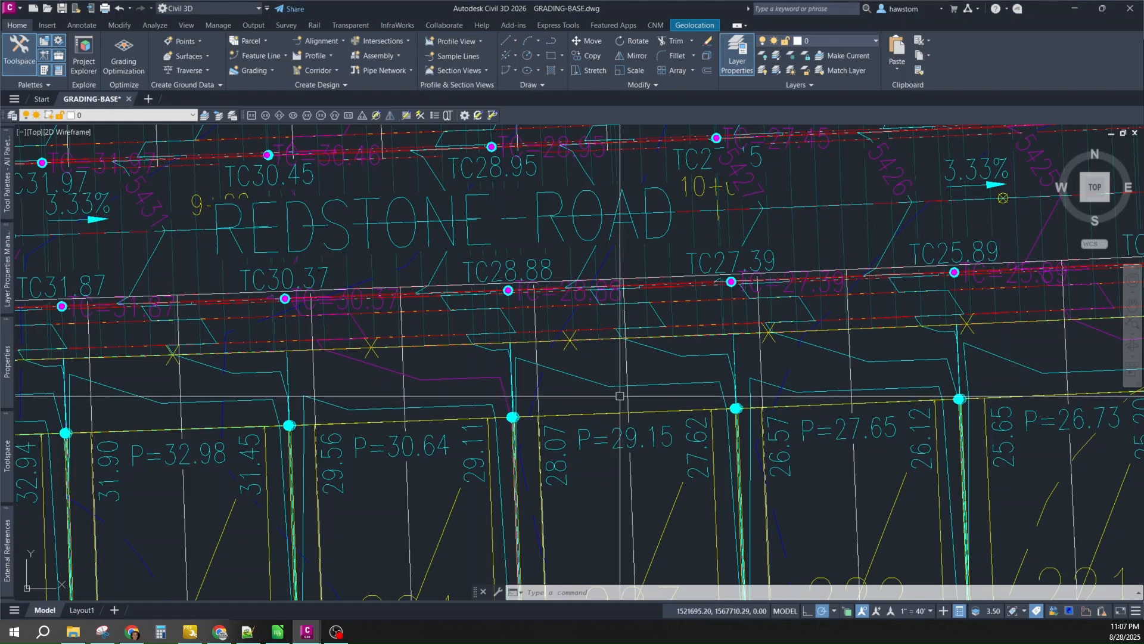
# - Run pppp and choose the HT option for minimum pad height above high top of curb
pyautogui.moveTo(620, 395)
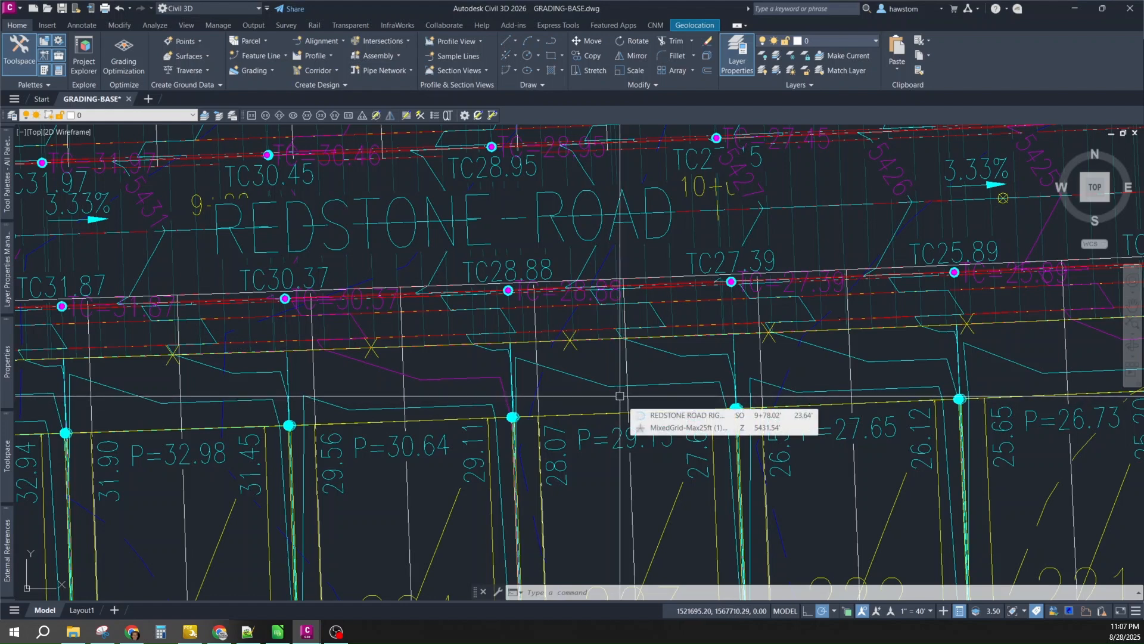
pyautogui.write('ppp')
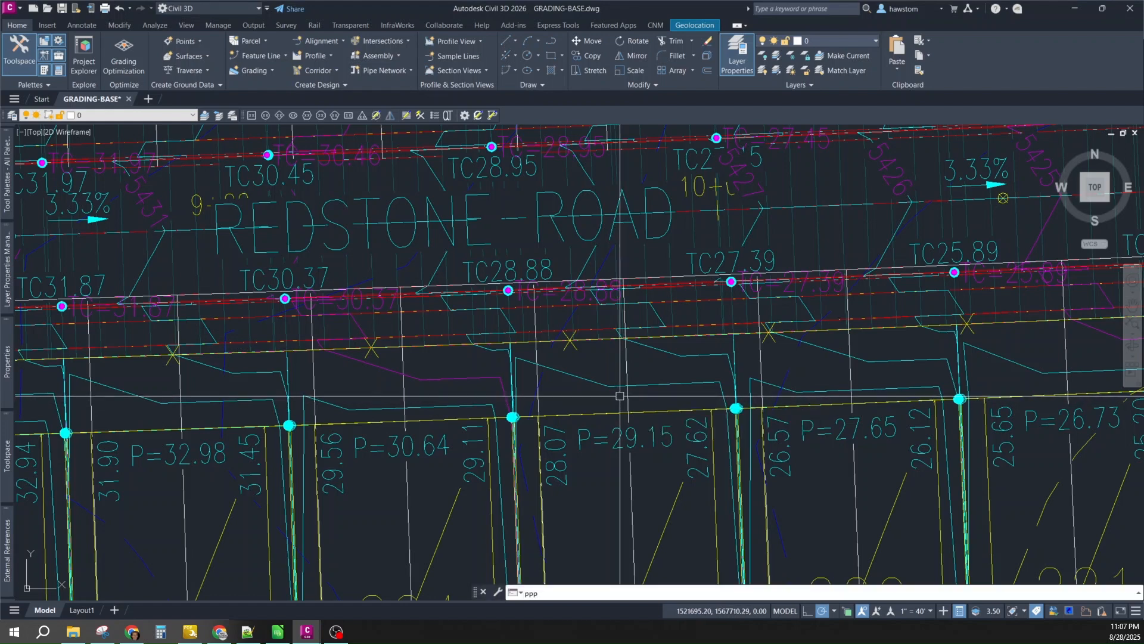
pyautogui.write('p')
pyautogui.press('Return')
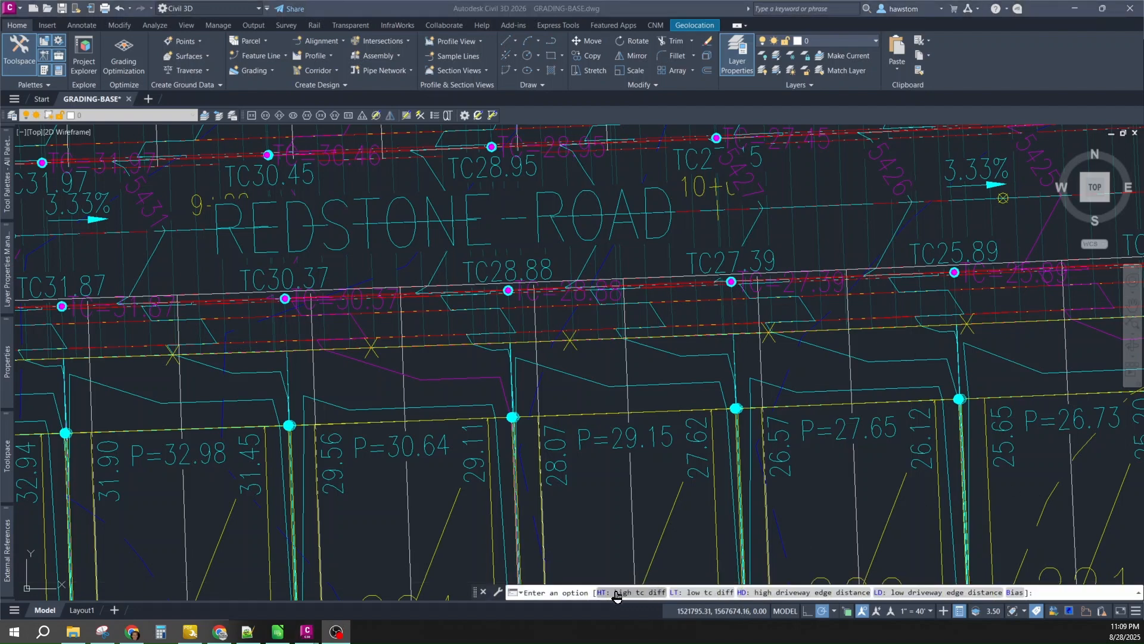
pyautogui.click(617, 593)
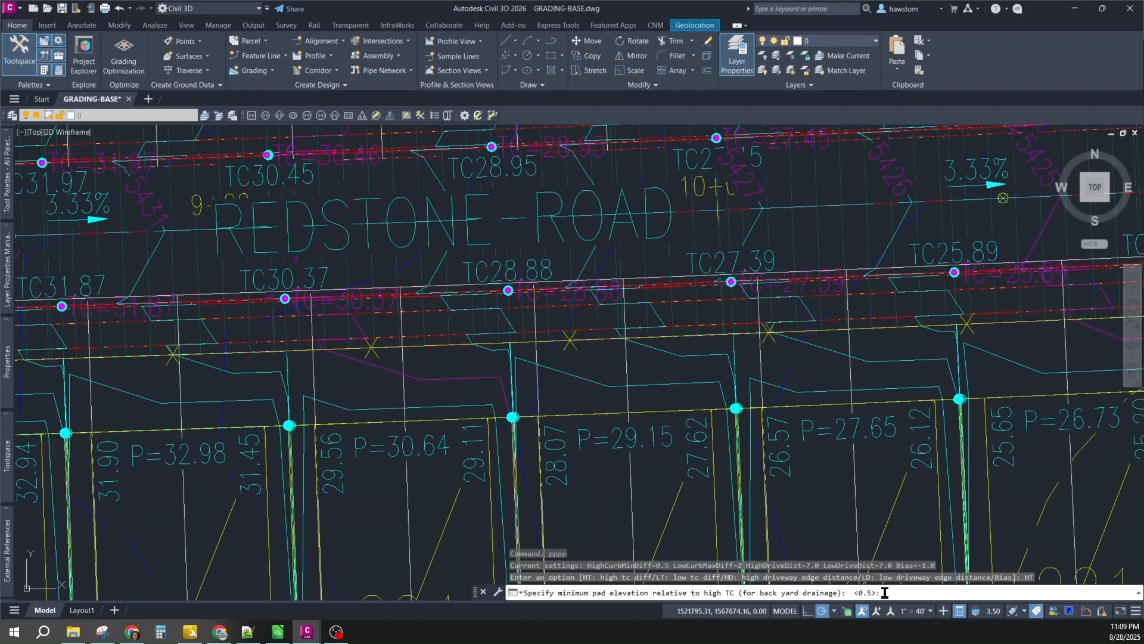
# - Keep the defaults: 0.5 above high curb (HT), 2 above low curb (LT), 7.0 high-driveway distance (HD)
pyautogui.press('Return')
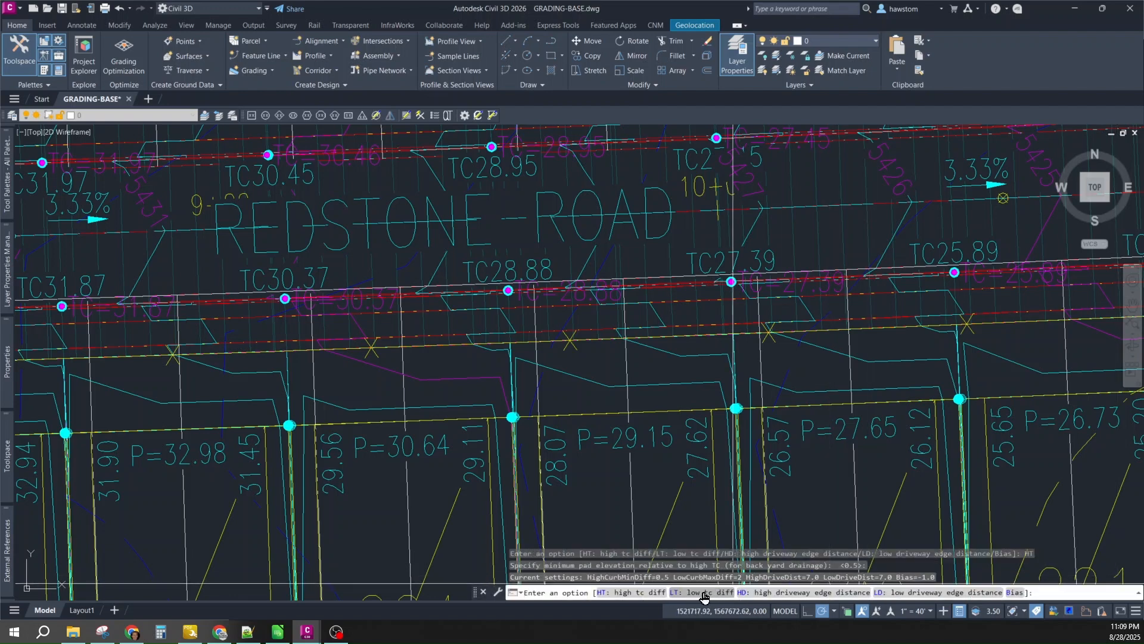
pyautogui.click(702, 596)
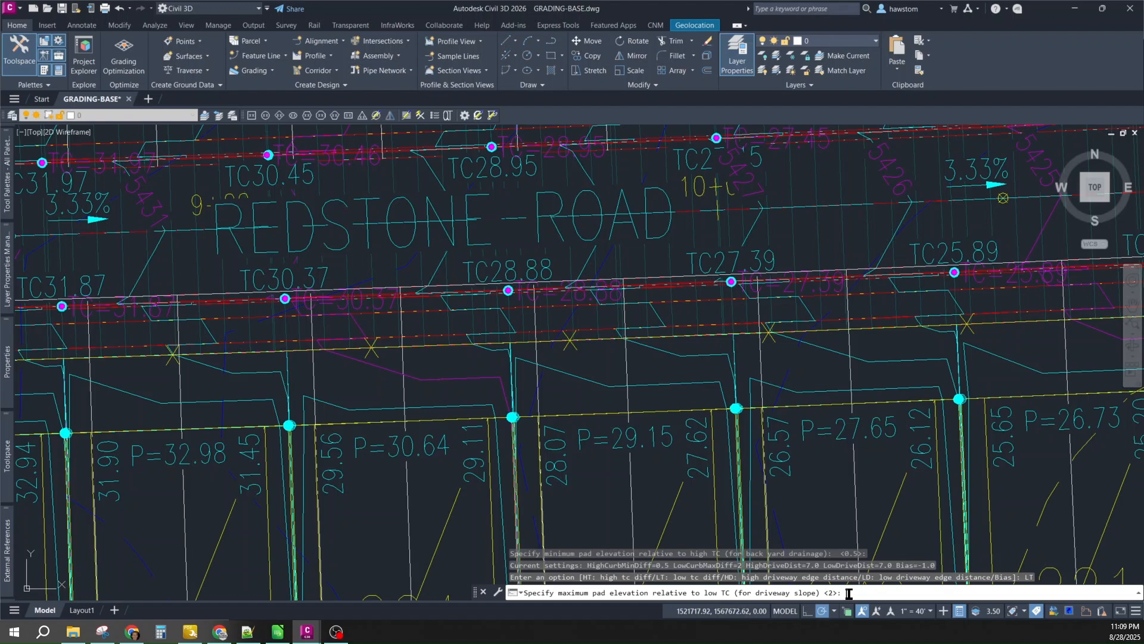
pyautogui.press('Return')
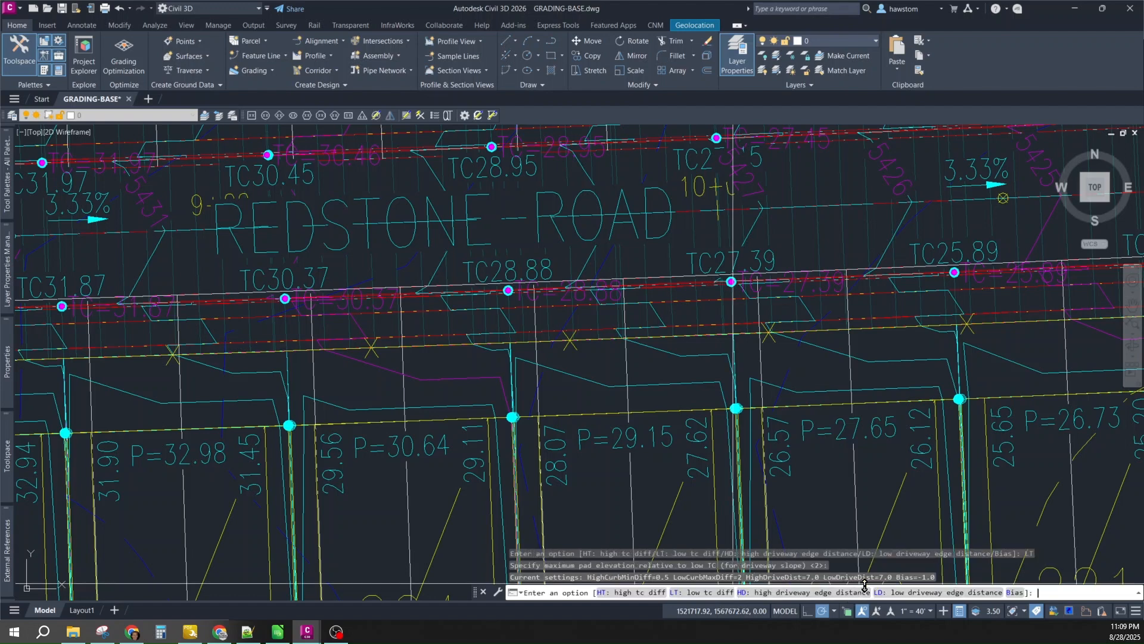
pyautogui.click(794, 593)
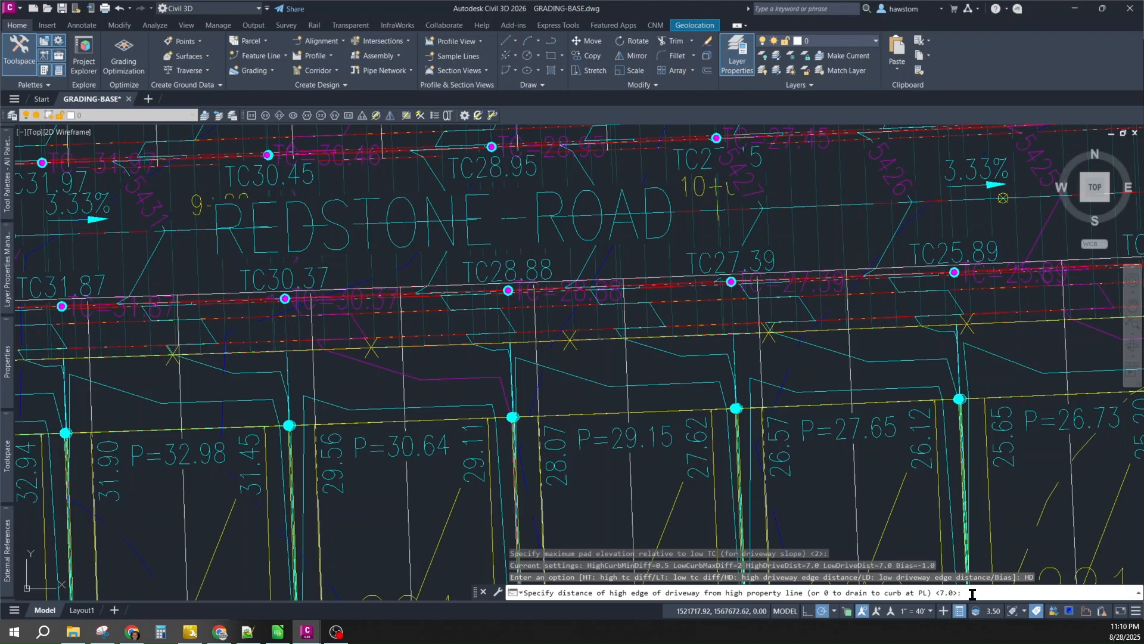
pyautogui.press('Return')
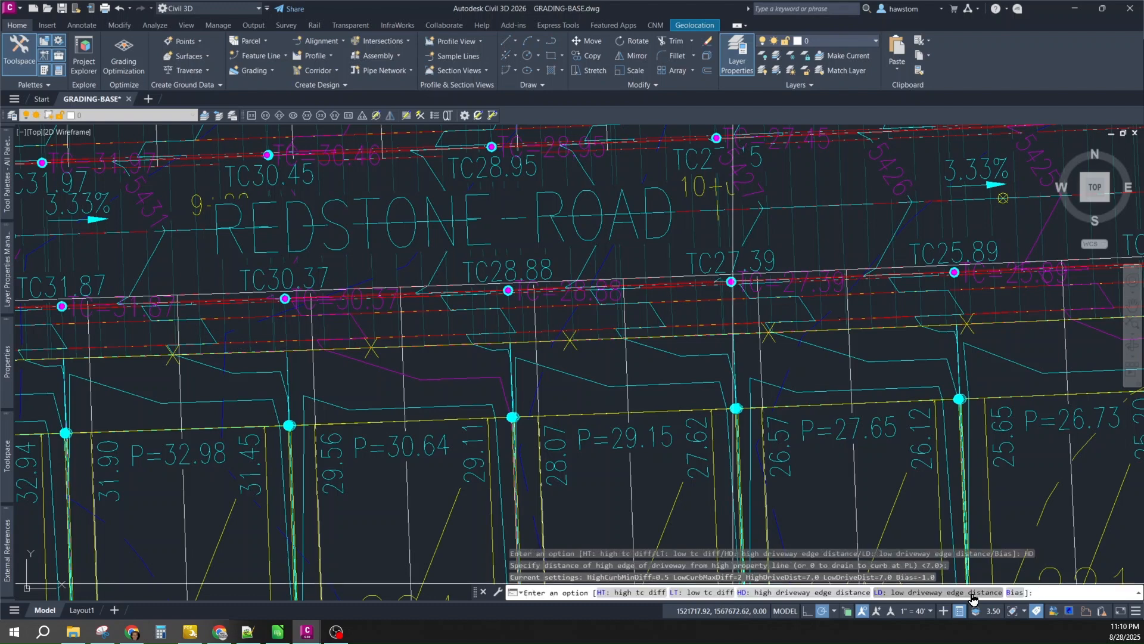
# - Keep the low driveway edge distance at 7.0 and choose the B bias option
pyautogui.click(903, 596)
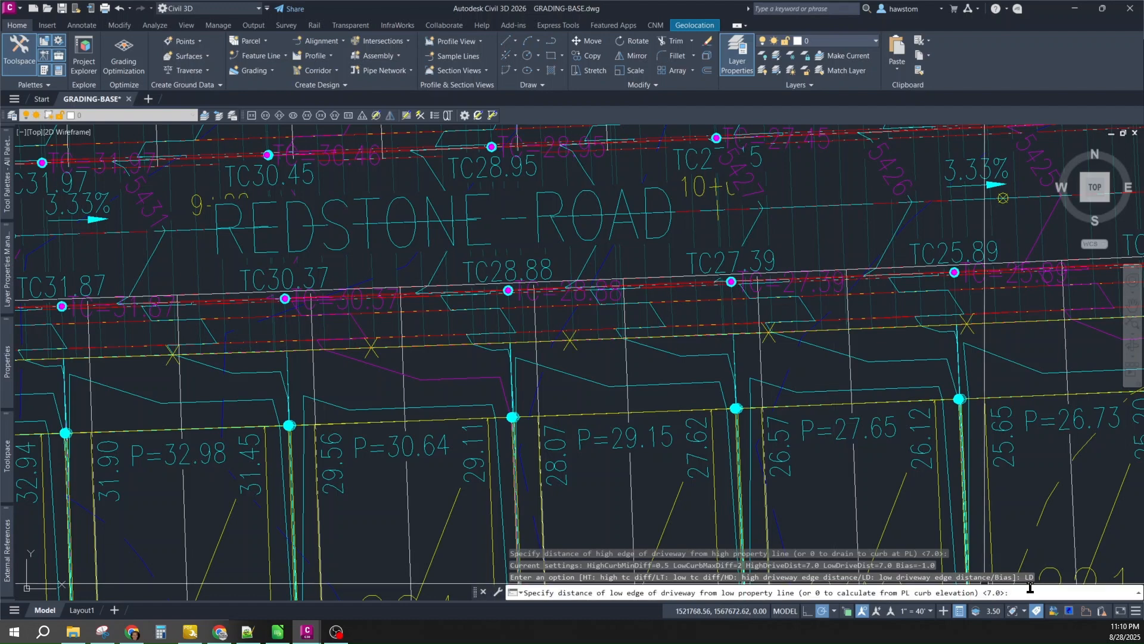
pyautogui.press('Return')
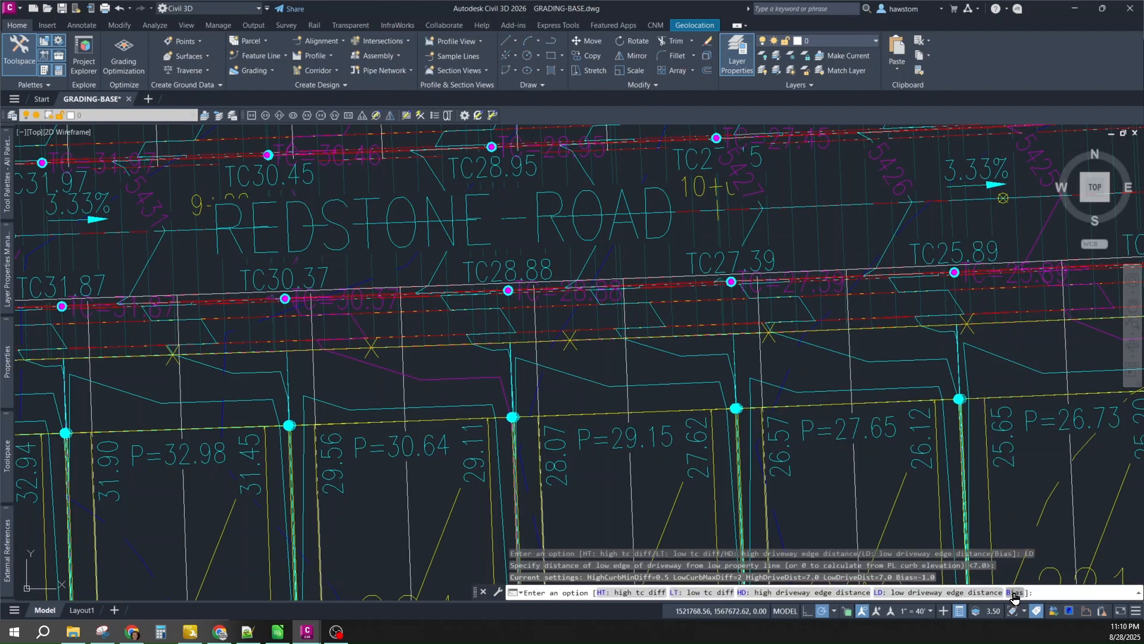
pyautogui.write('B')
pyautogui.press('Return')
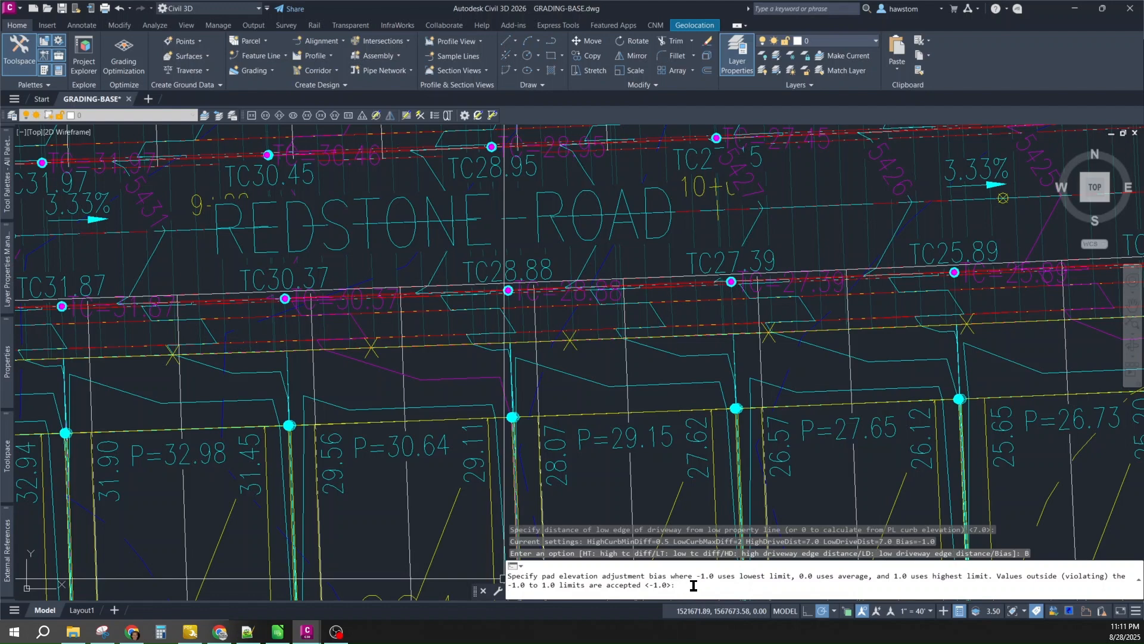
# - Keep bias -1.0, change the high driveway edge distance to 0, and exit the pad settings
pyautogui.press('Return')
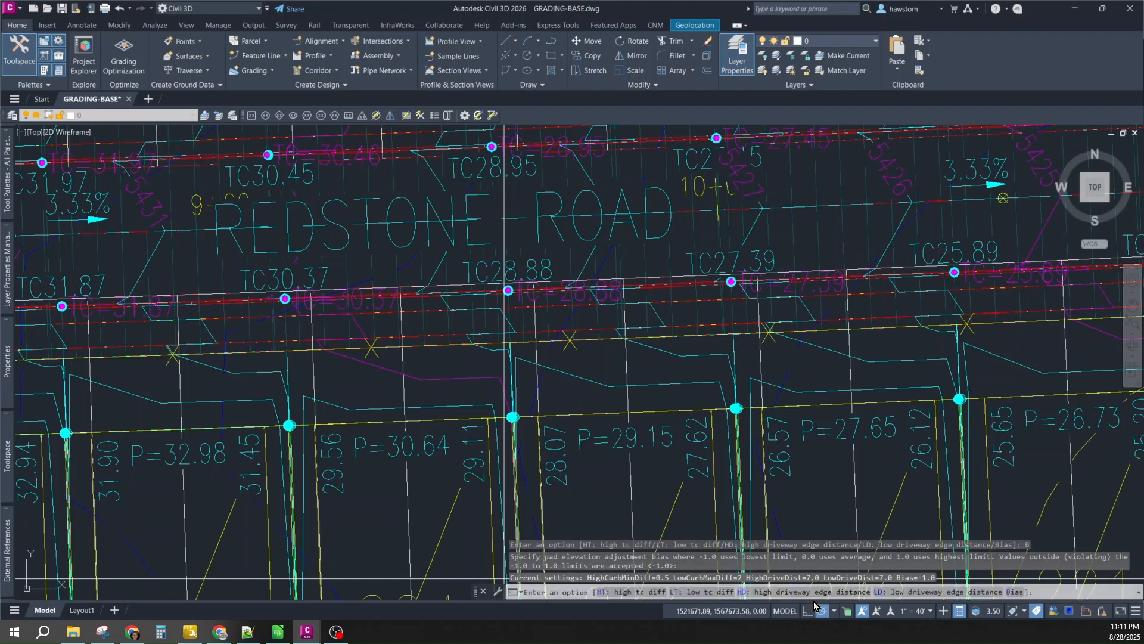
pyautogui.click(797, 592)
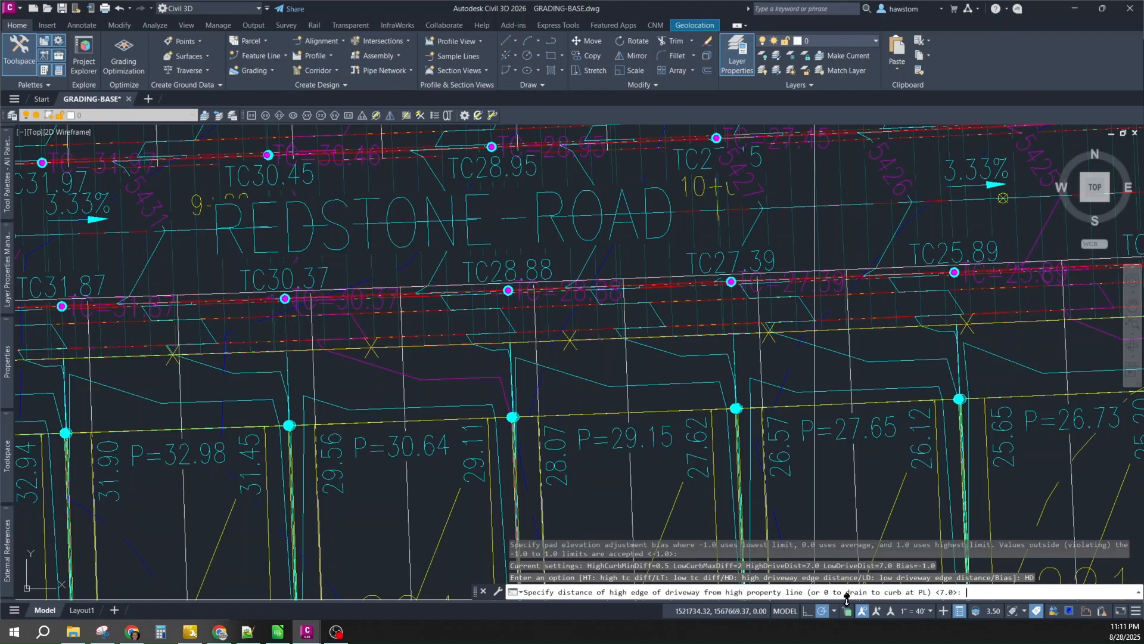
pyautogui.write('0')
pyautogui.press('Return')
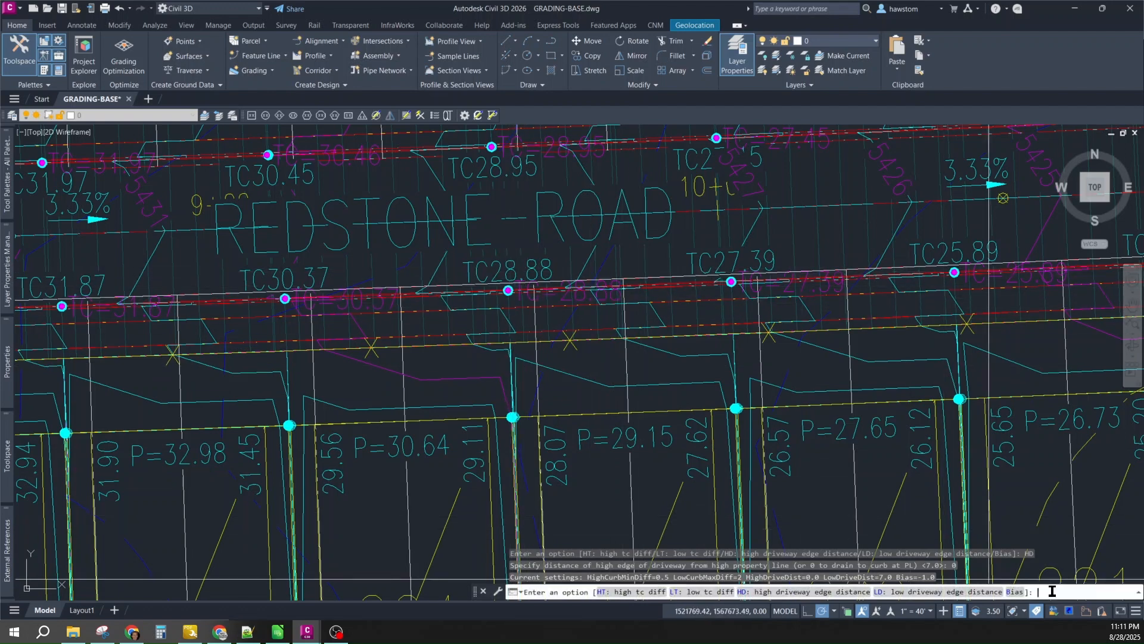
pyautogui.press('Return')
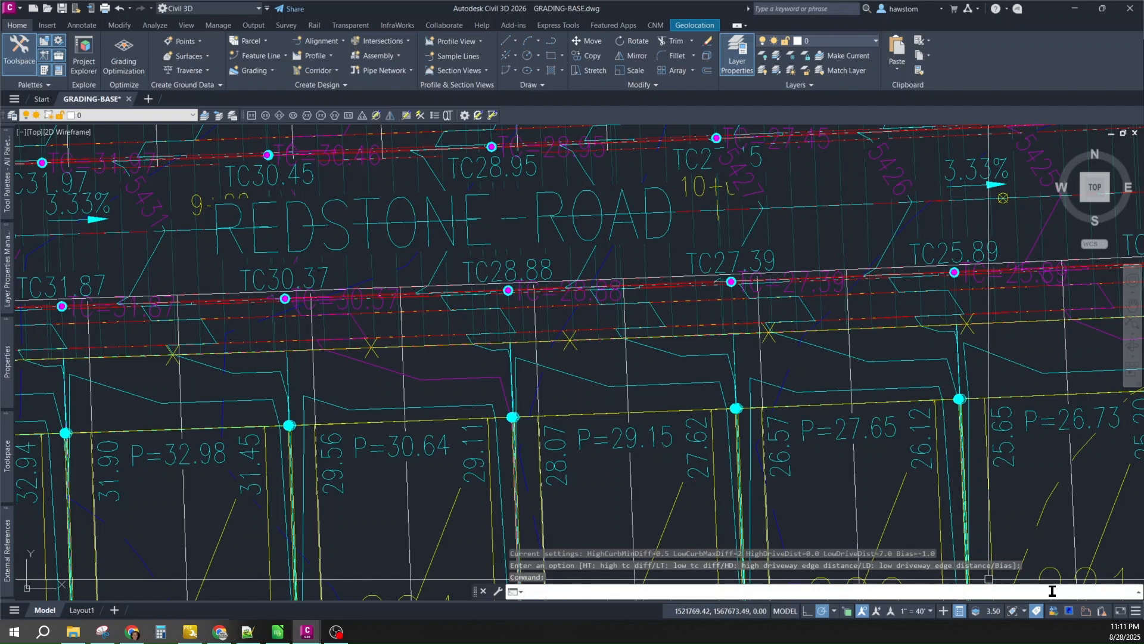
# - Recalculate two pads from curb labels TC25.89, TC27.39 and TC28.88, raising them to P=27.89 and P=29.38
pyautogui.press('Return')
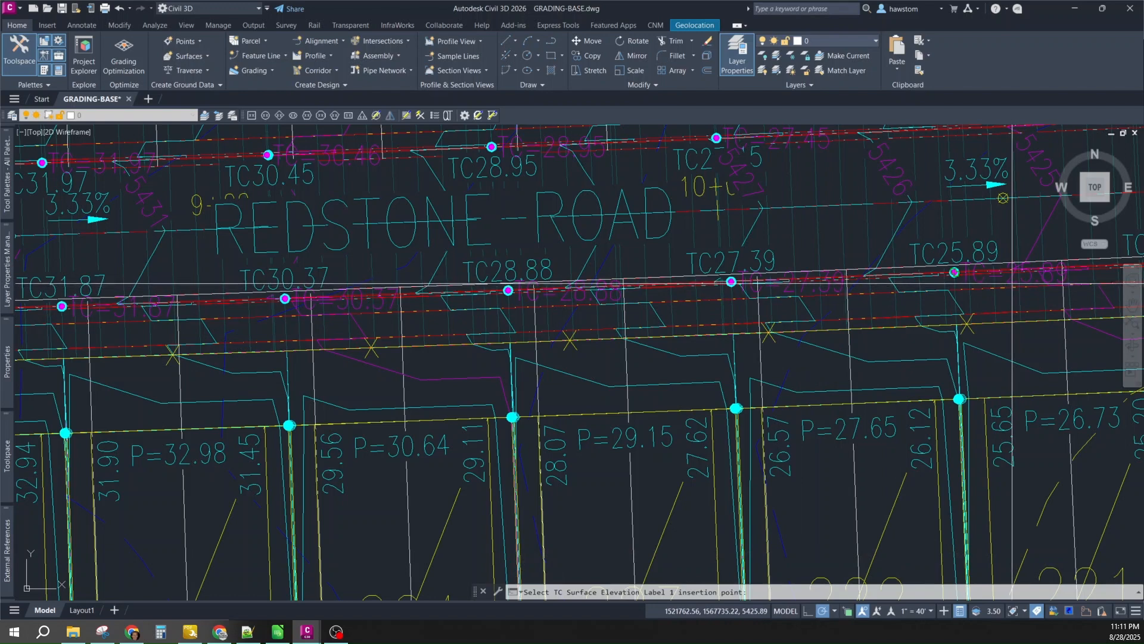
pyautogui.click(954, 272)
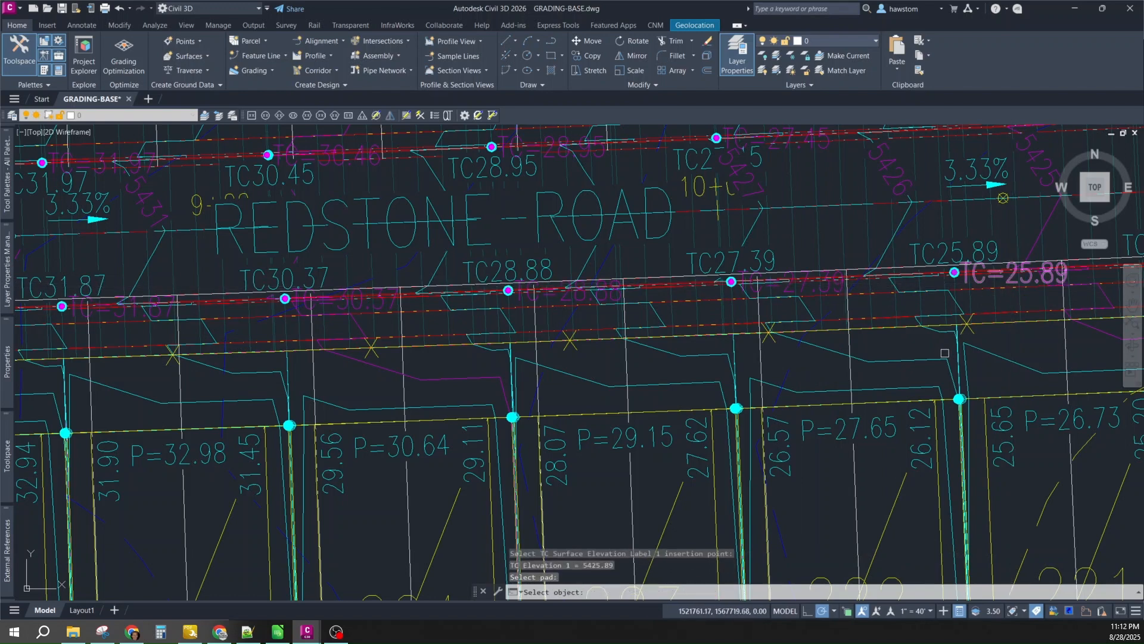
pyautogui.click(889, 517)
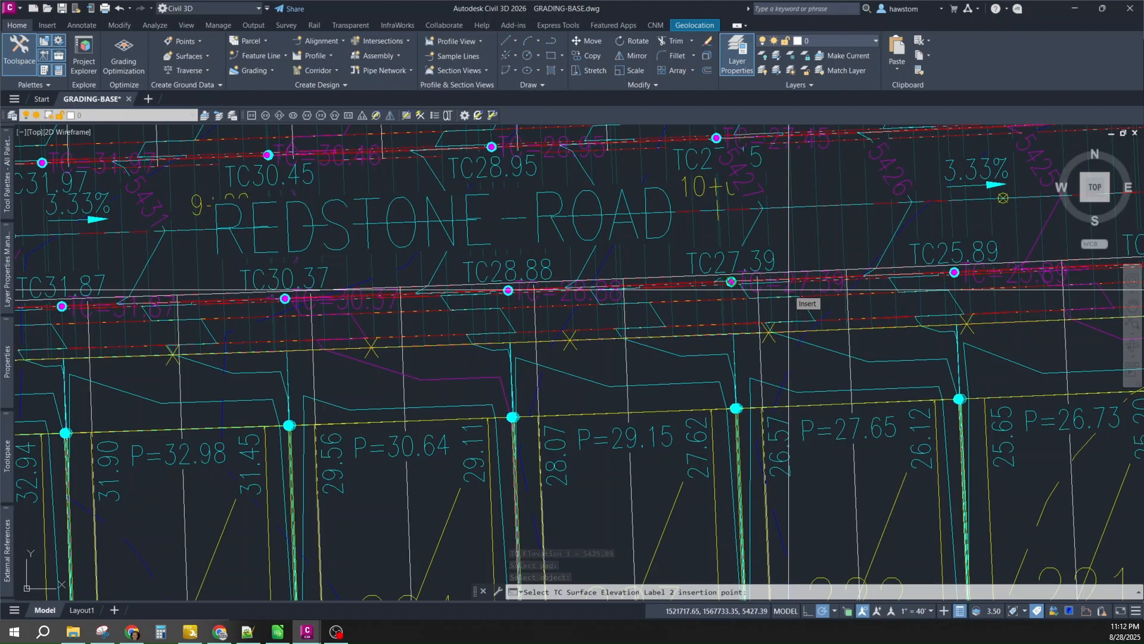
pyautogui.click(789, 290)
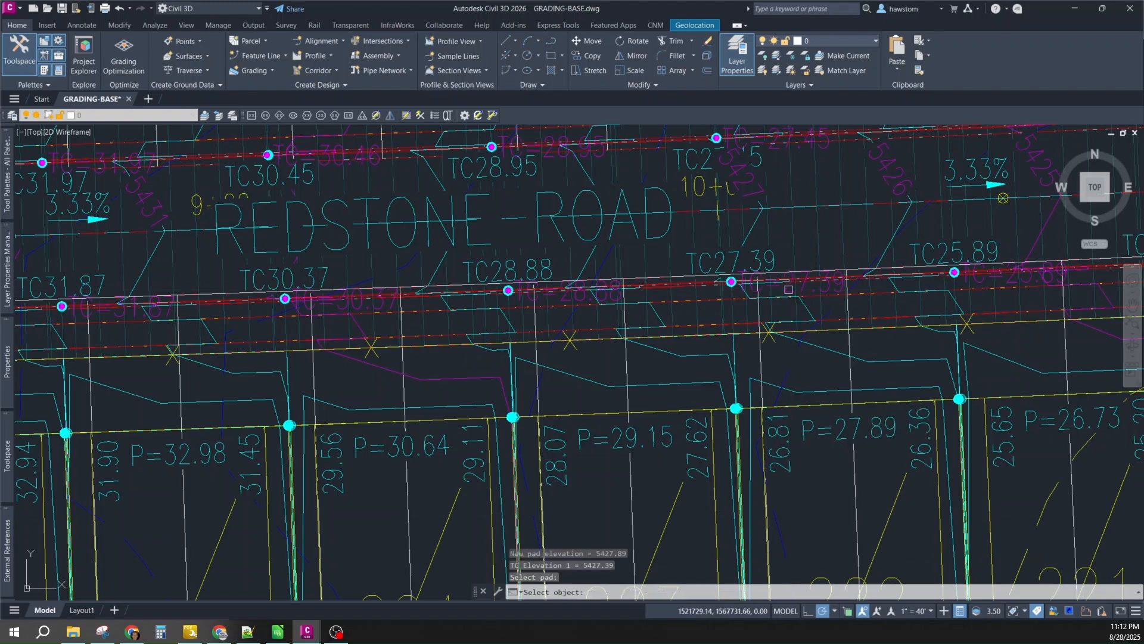
pyautogui.click(623, 438)
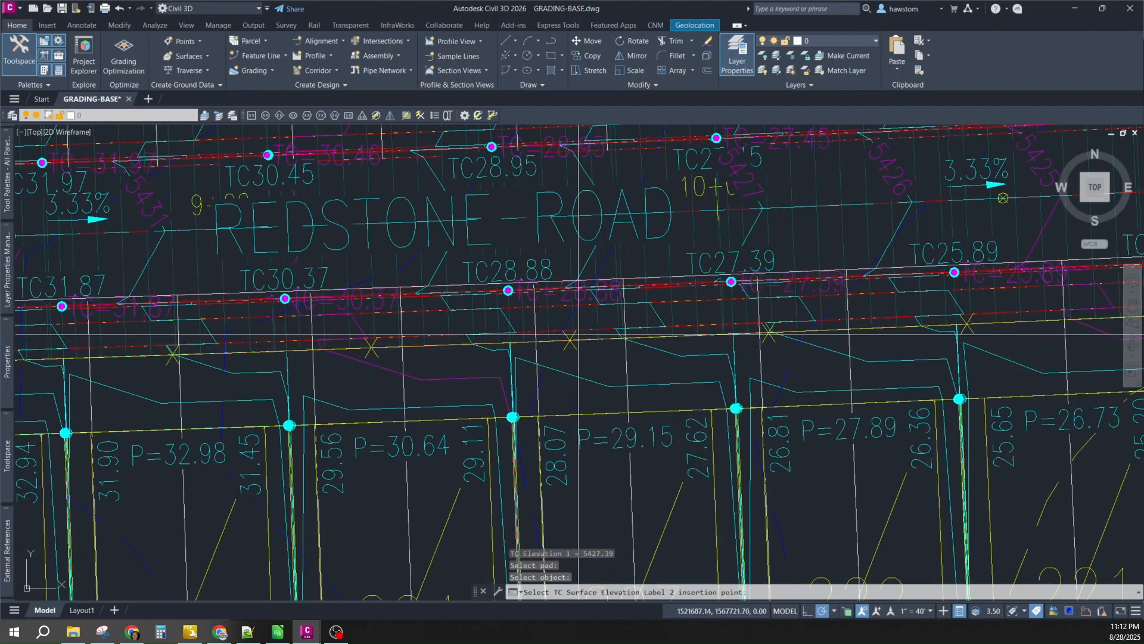
pyautogui.click(579, 297)
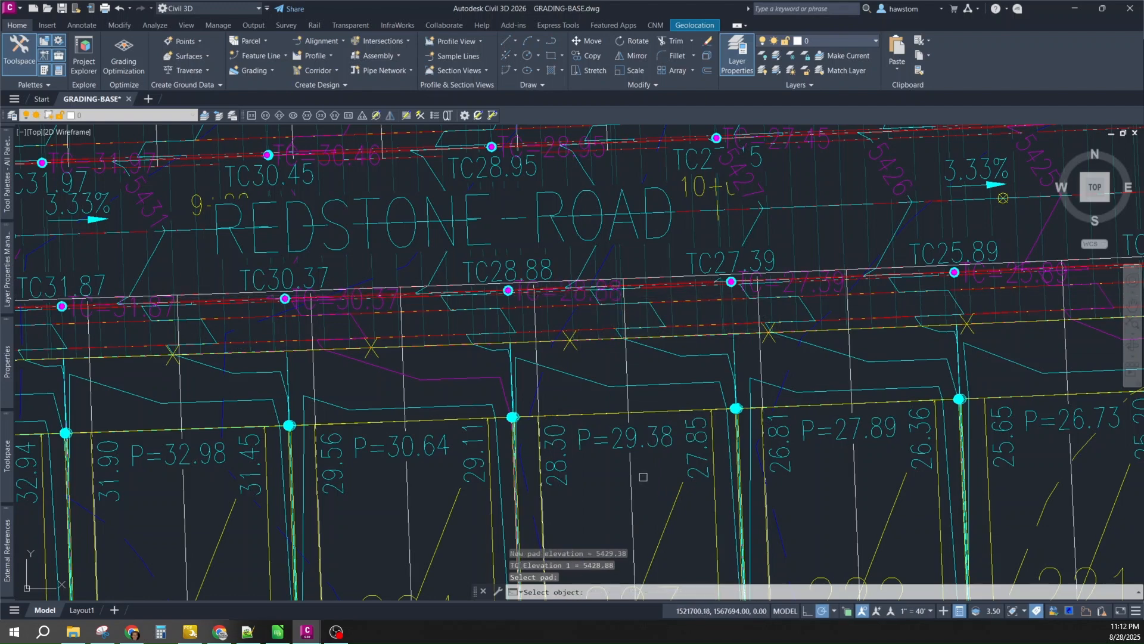
pyautogui.press('Return')
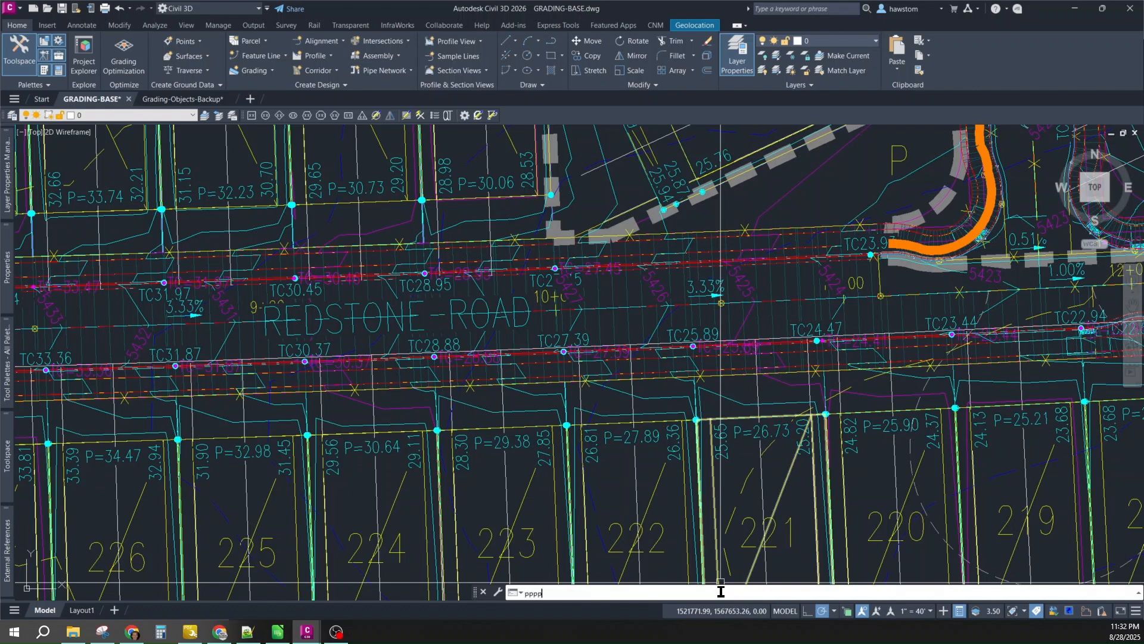
# - Change the pppp HT minimum pad height above high curb from 0.5 to 1 and exit
pyautogui.press('Return')
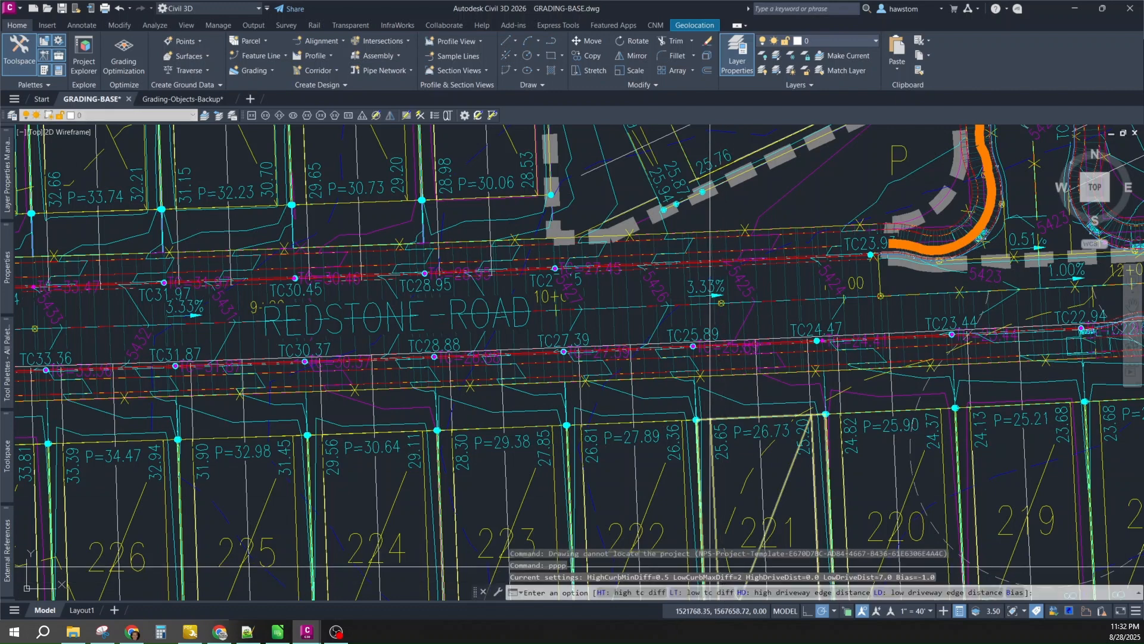
pyautogui.click(634, 597)
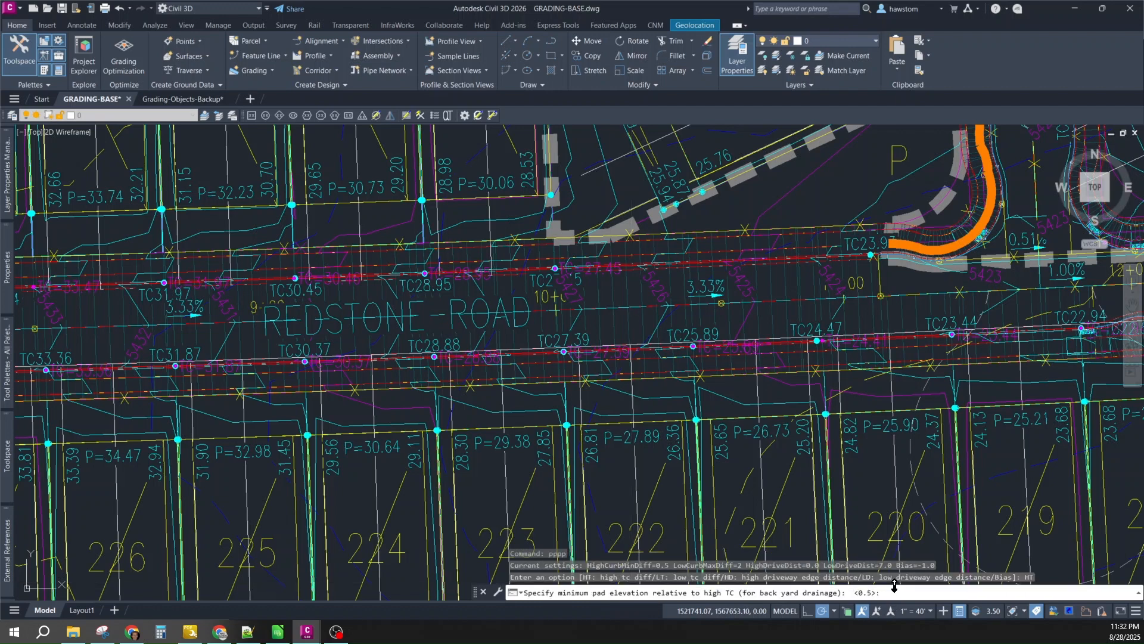
pyautogui.write('1')
pyautogui.press('Return')
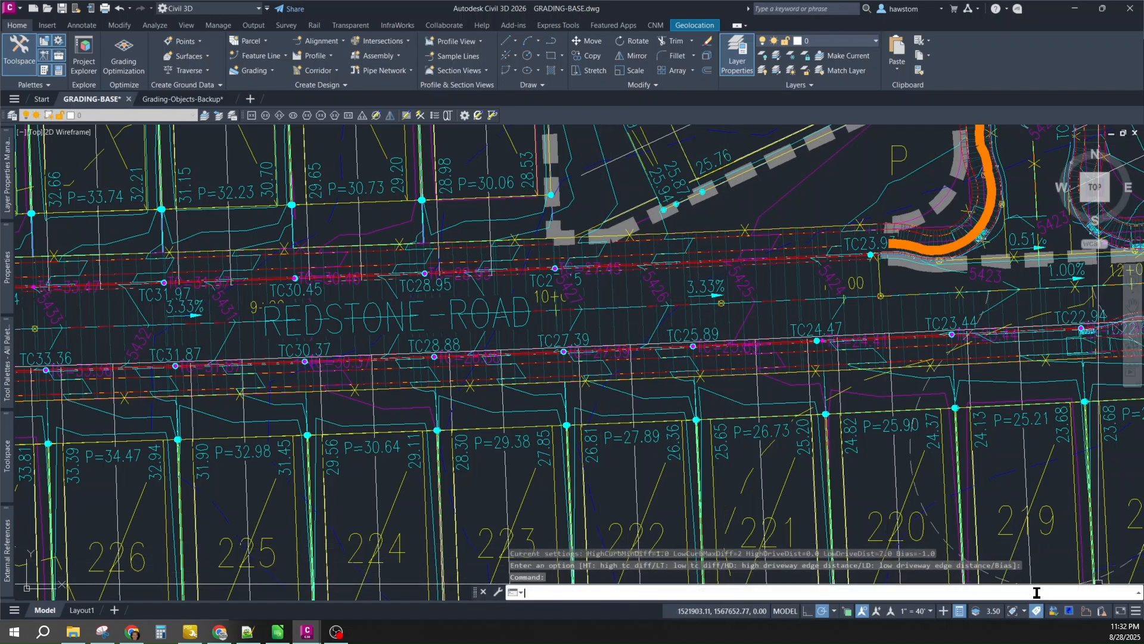
pyautogui.press('Return')
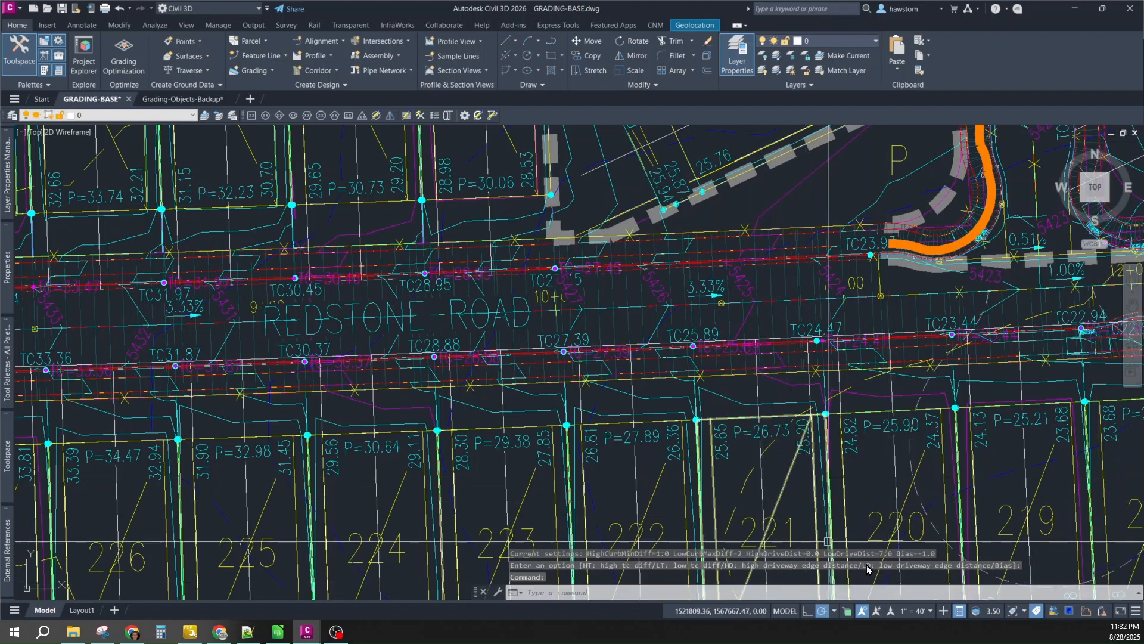
# - Run ppp on lot 221's pad using curb points TC24.47 and TC25.89, triggering a constraint warning
pyautogui.write('ppp')
pyautogui.press('Return')
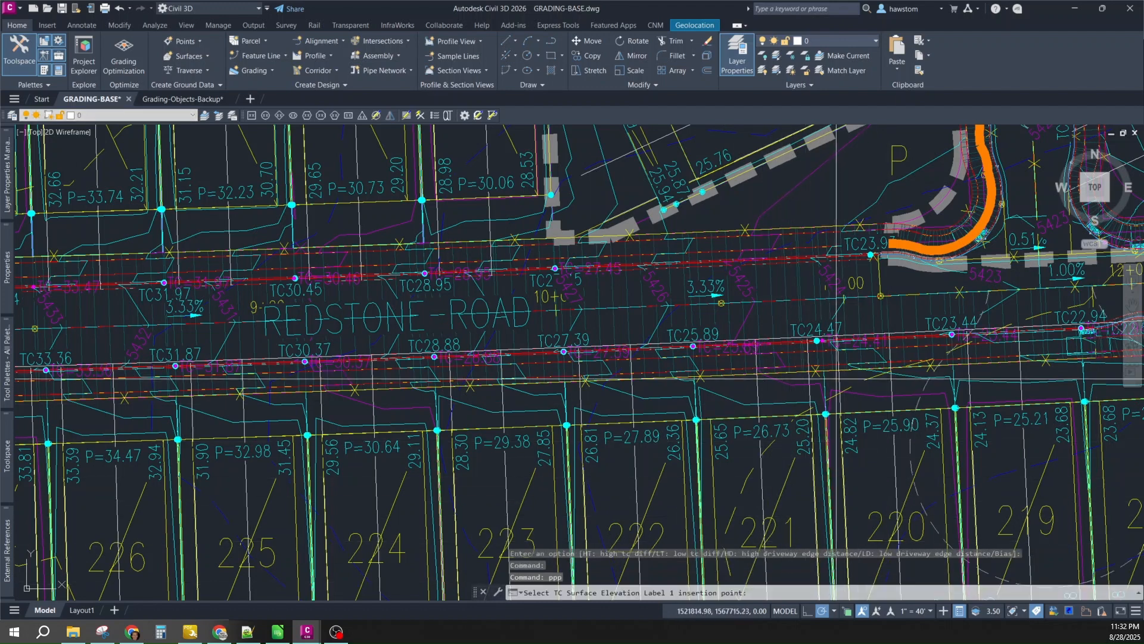
pyautogui.scroll(2, 873, 358)
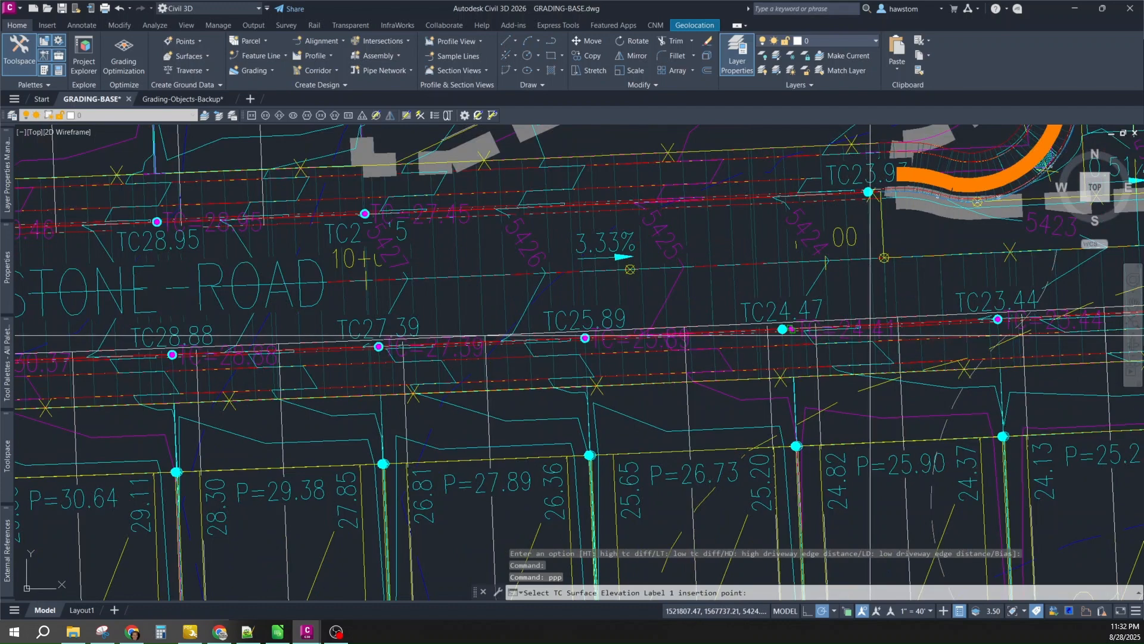
pyautogui.click(856, 337)
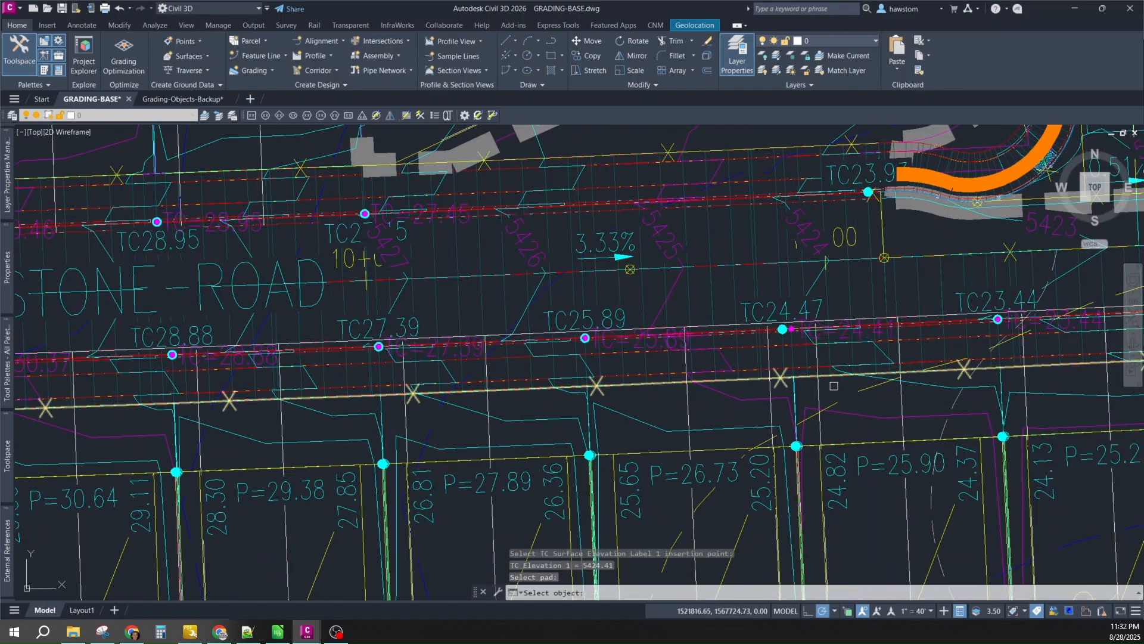
pyautogui.scroll(-2, 833, 393)
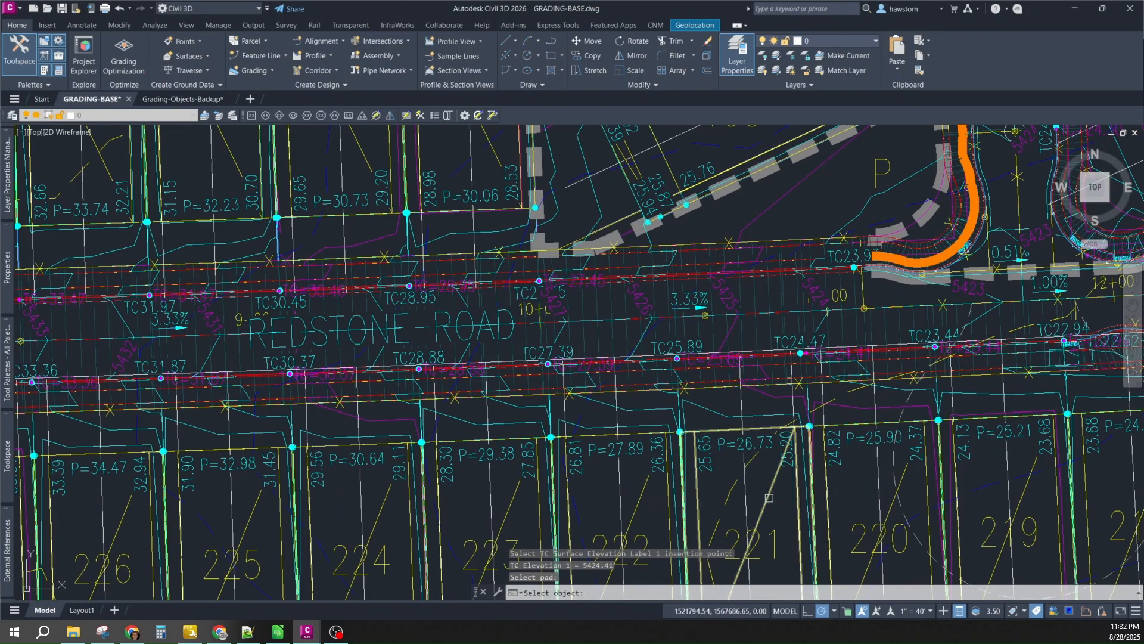
pyautogui.click(770, 499)
pyautogui.scroll(2, 709, 361)
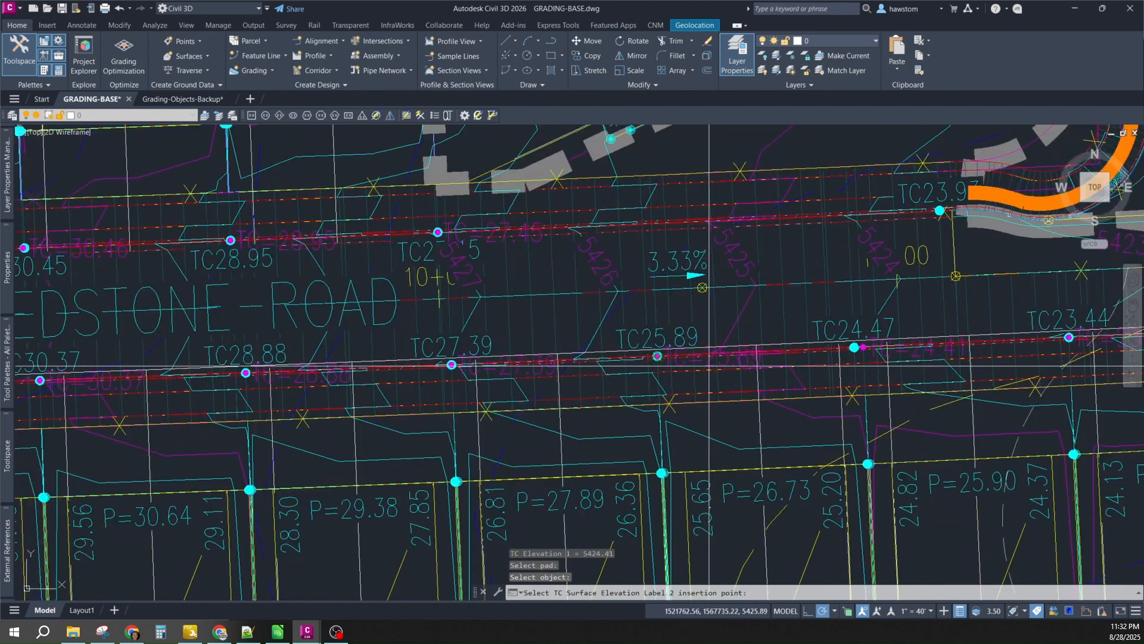
pyautogui.click(710, 363)
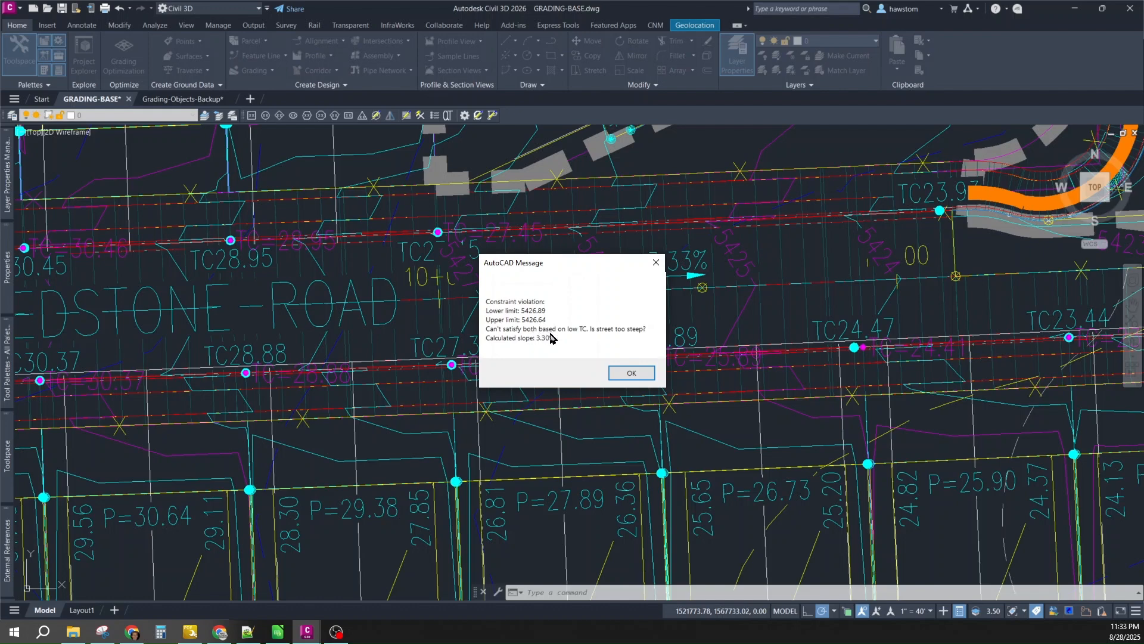
# - Dismiss the constraint-violation warning, leaving lot 221 at P=26.73, and rerun pppp
pyautogui.click(620, 373)
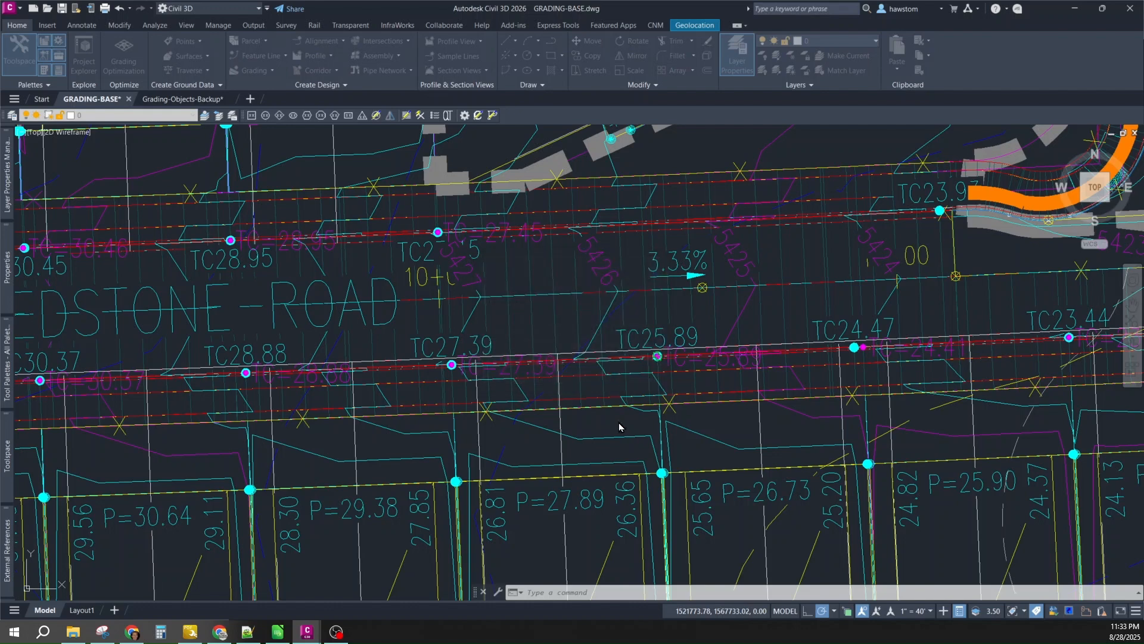
pyautogui.click(629, 592)
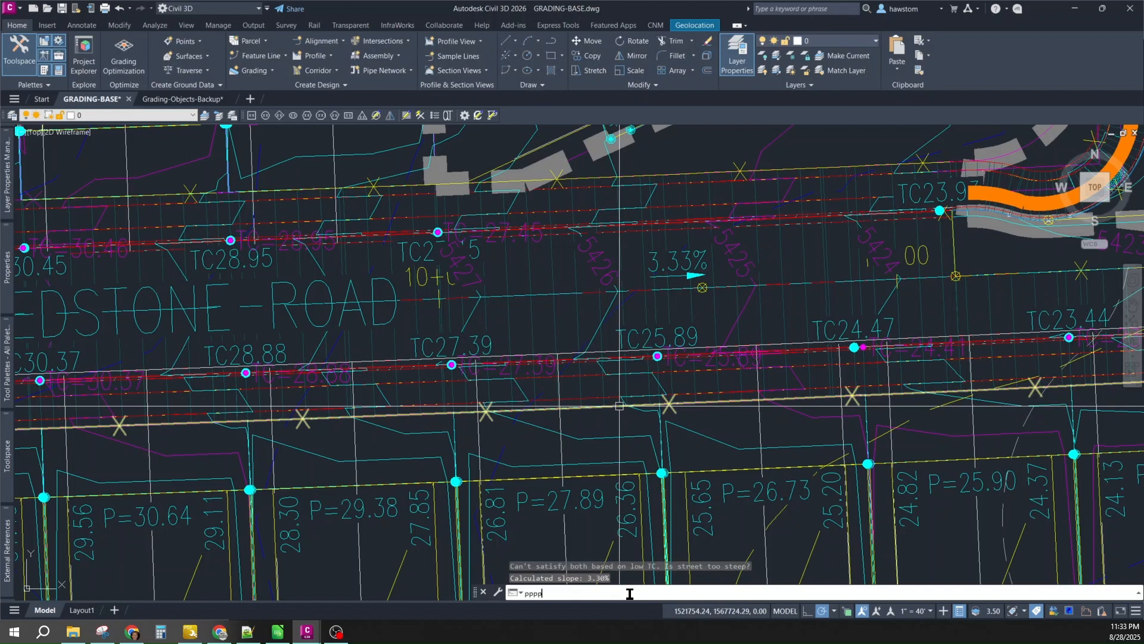
pyautogui.write('pppp')
pyautogui.press('Return')
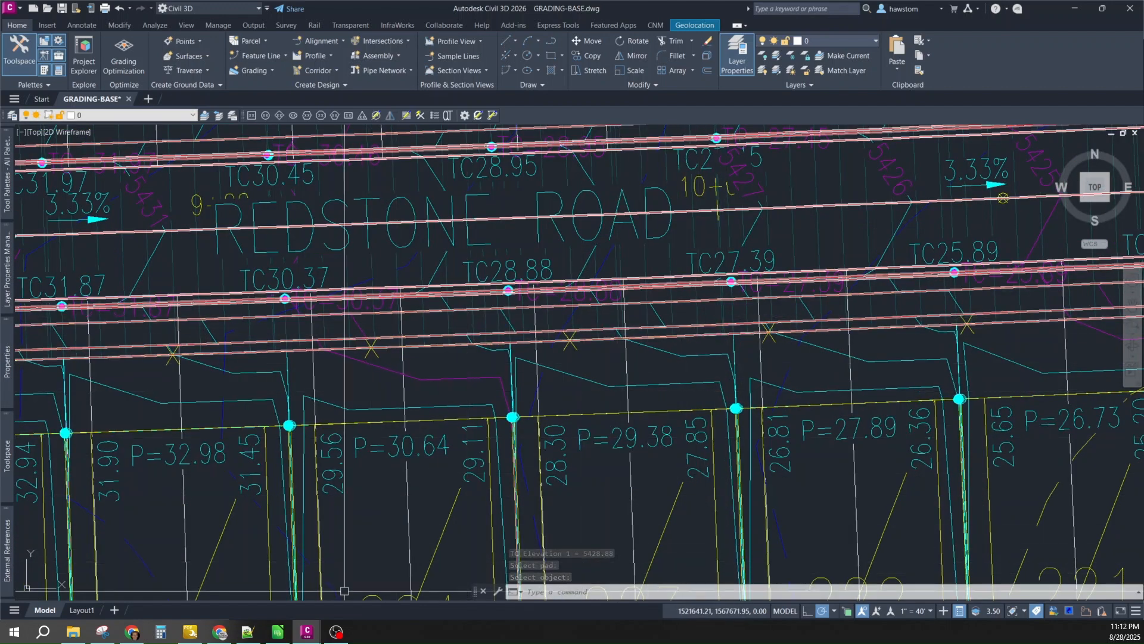
pyautogui.click(132, 633)
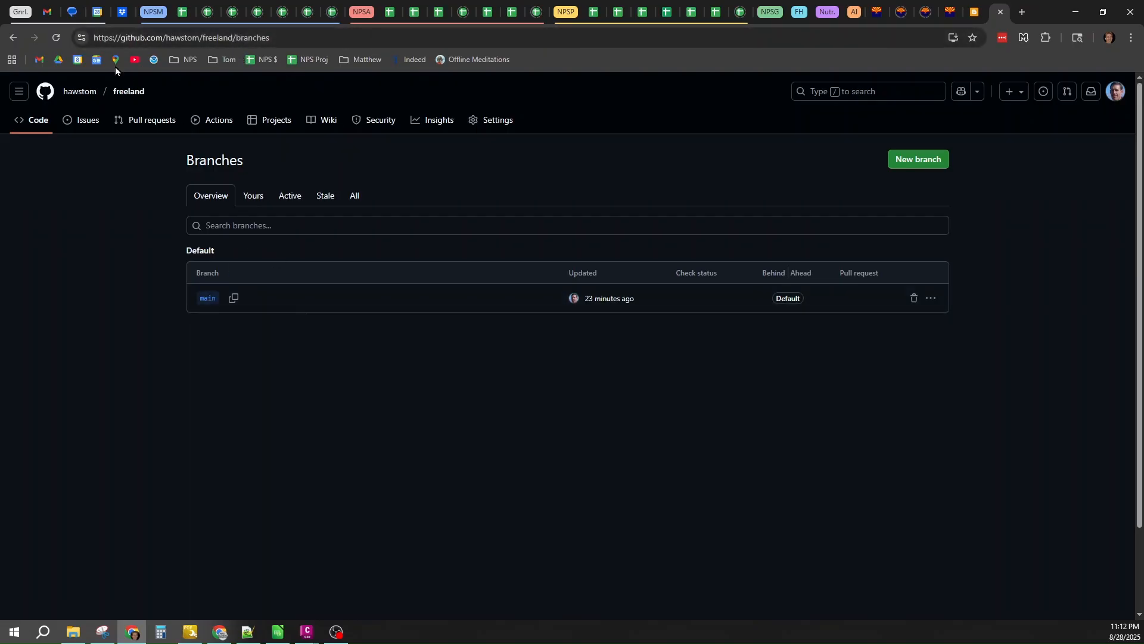
pyautogui.click(336, 632)
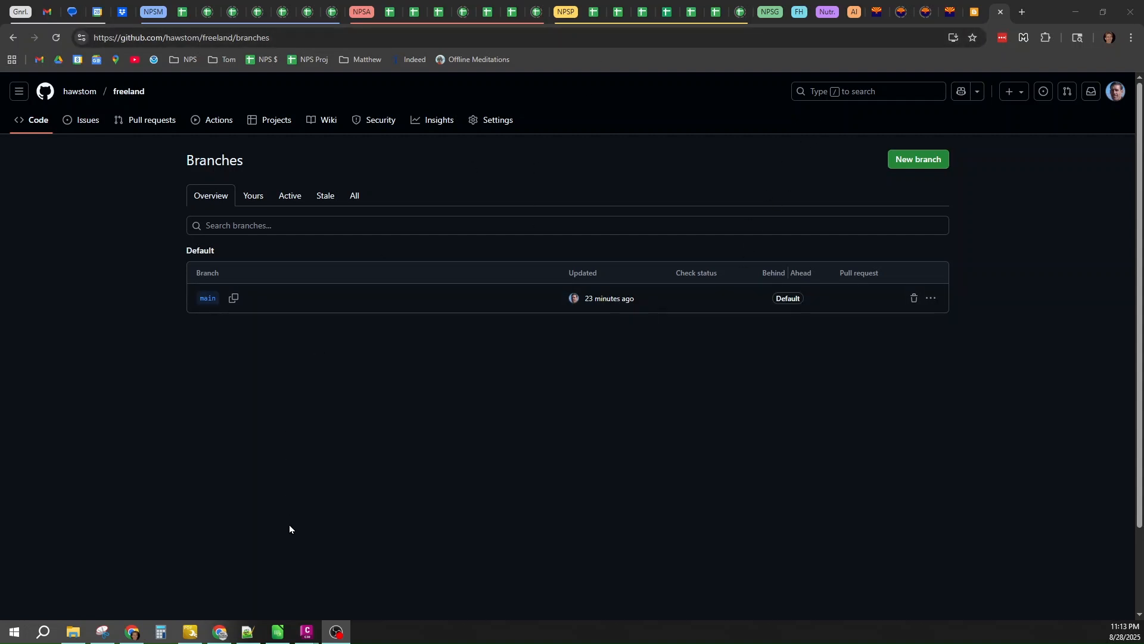
pyautogui.moveTo(310, 630)
pyautogui.click(243, 573)
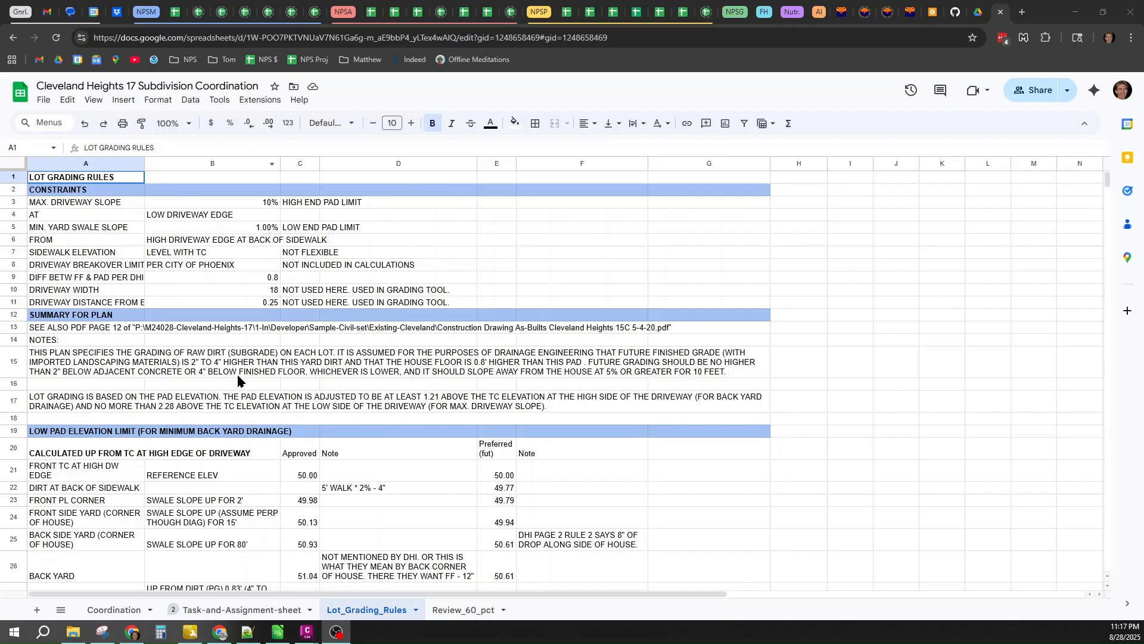
# - Scroll through the Lot_Grading_Rules sheet to review the high pad elevation limit rows
pyautogui.scroll(-3, 360, 475)
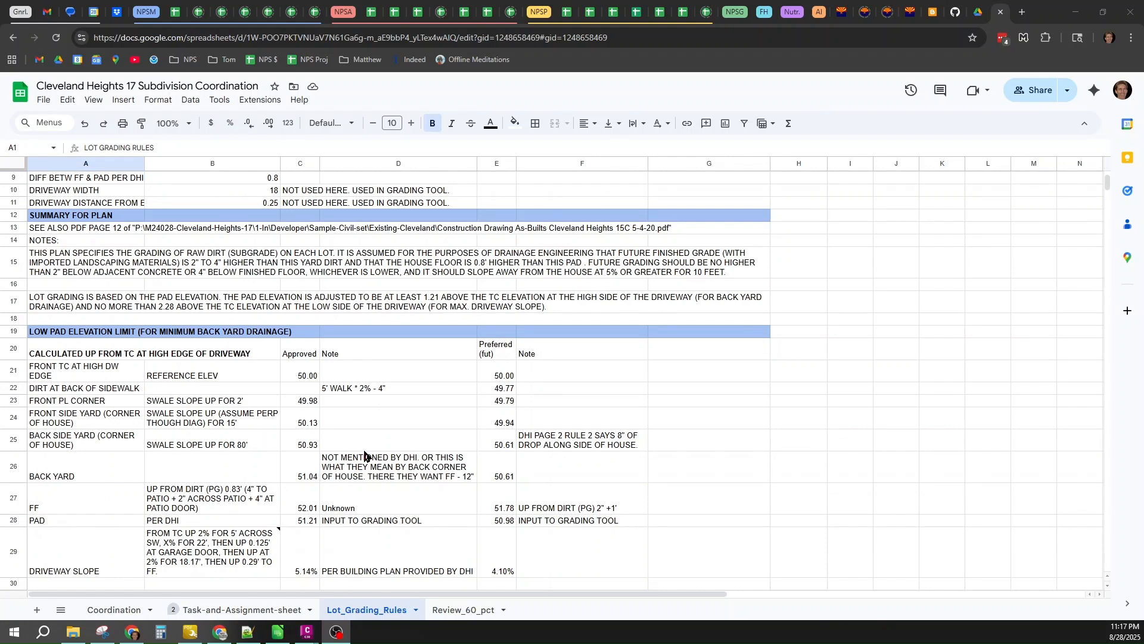
pyautogui.scroll(-3, 361, 453)
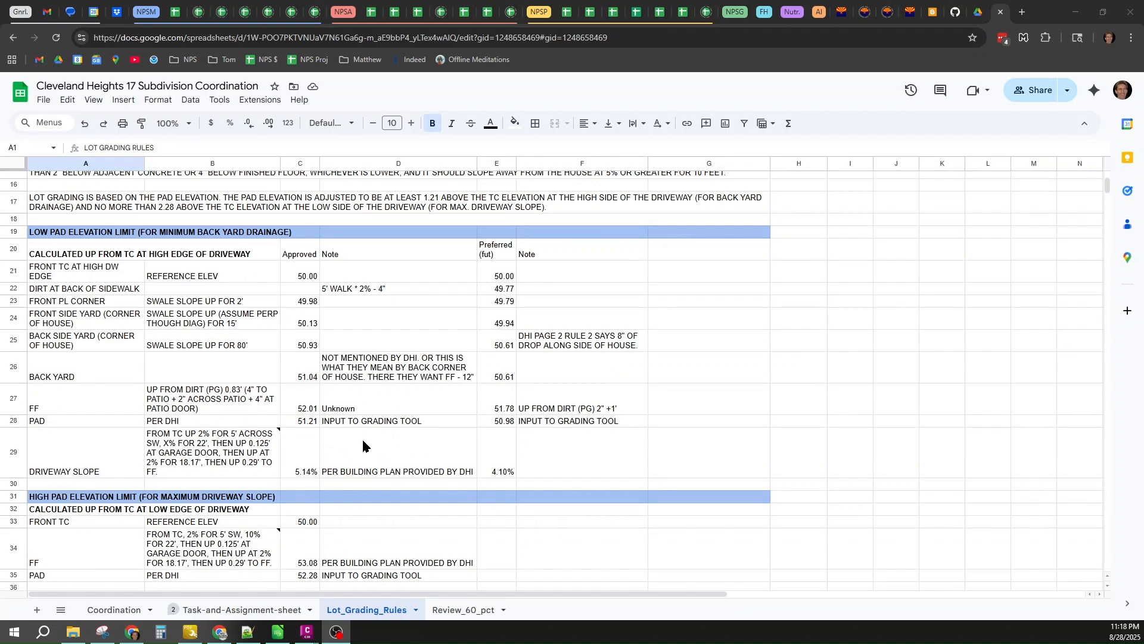
pyautogui.scroll(3, 363, 445)
pyautogui.scroll(-3, 365, 446)
pyautogui.moveTo(162, 467)
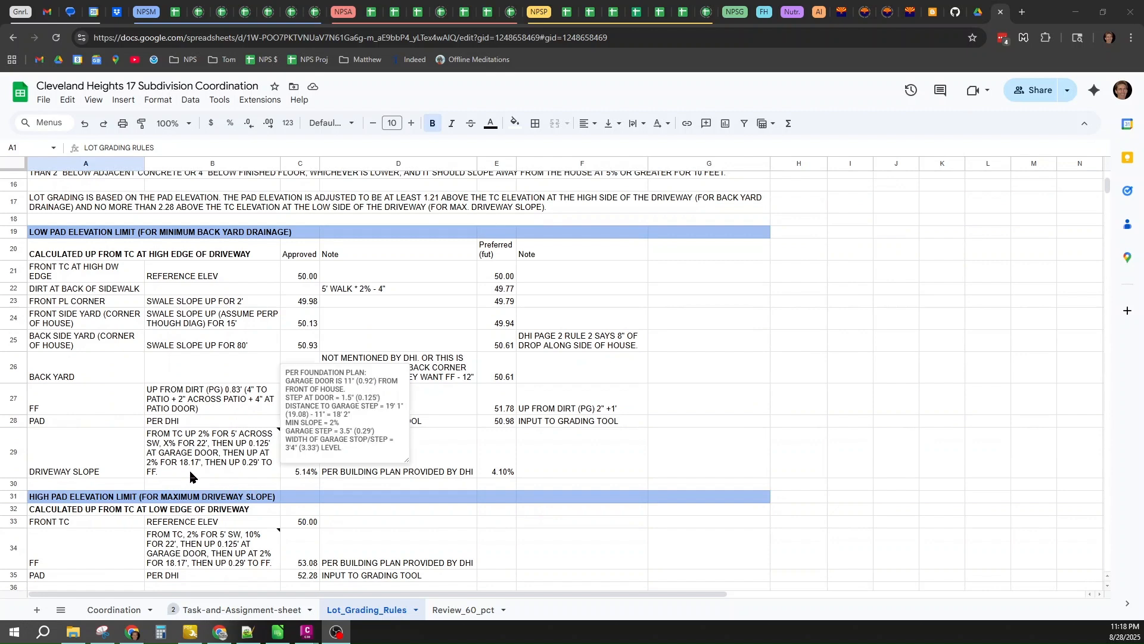
pyautogui.scroll(-2, 203, 466)
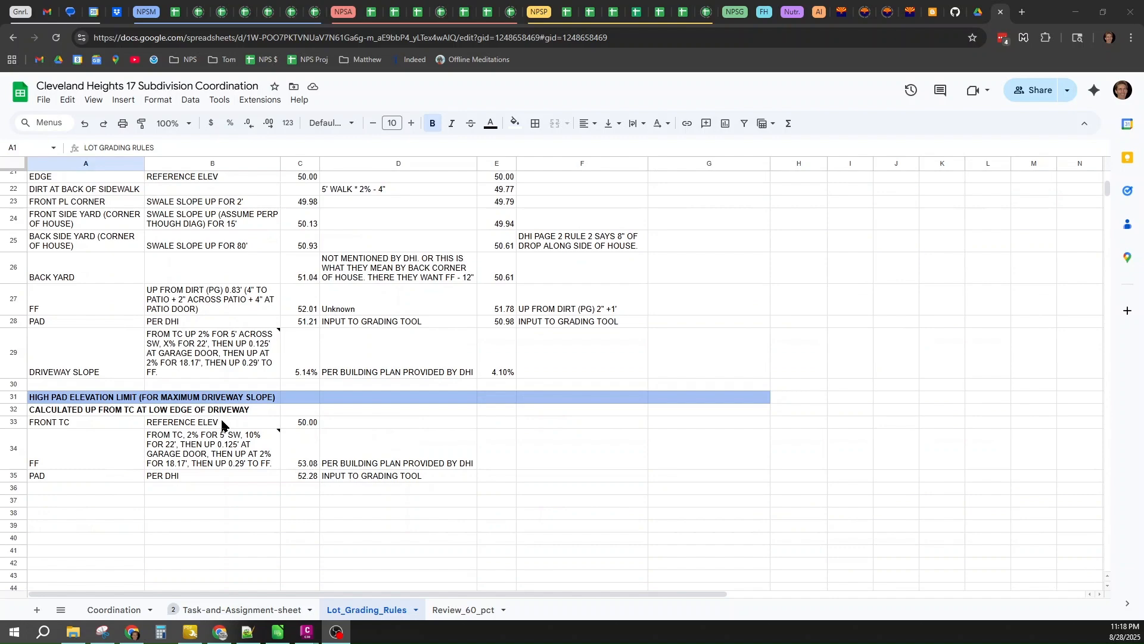
pyautogui.scroll(2, 223, 423)
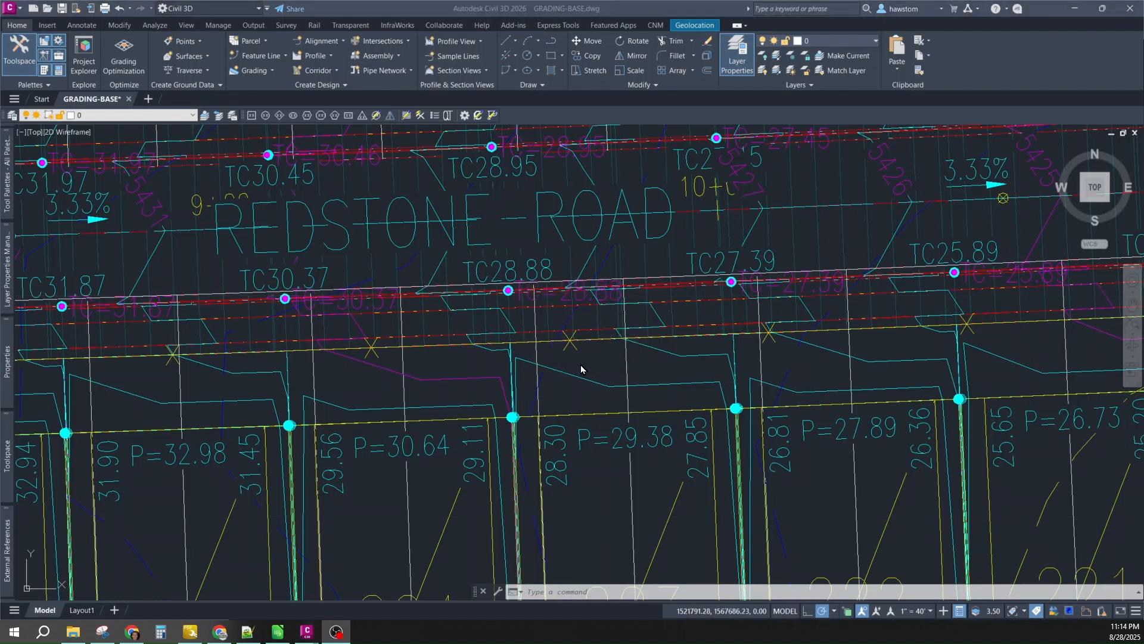
# - Zoom to lots 220–227 and select the TC27.39 top-of-curb elevation label
pyautogui.scroll(-2, 636, 305)
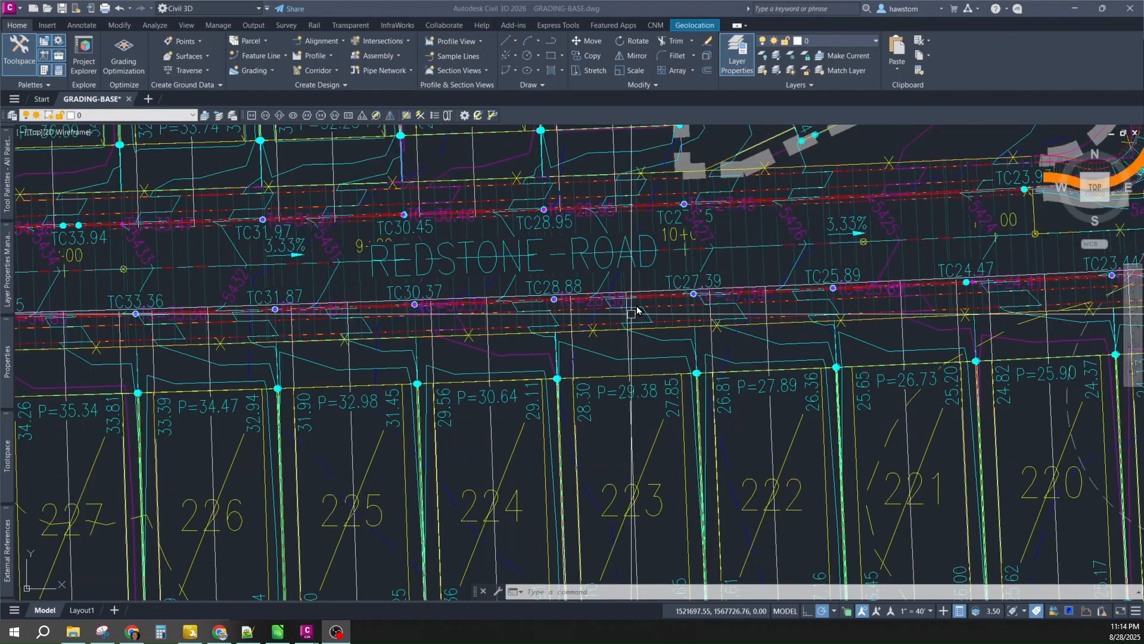
pyautogui.scroll(-2, 639, 294)
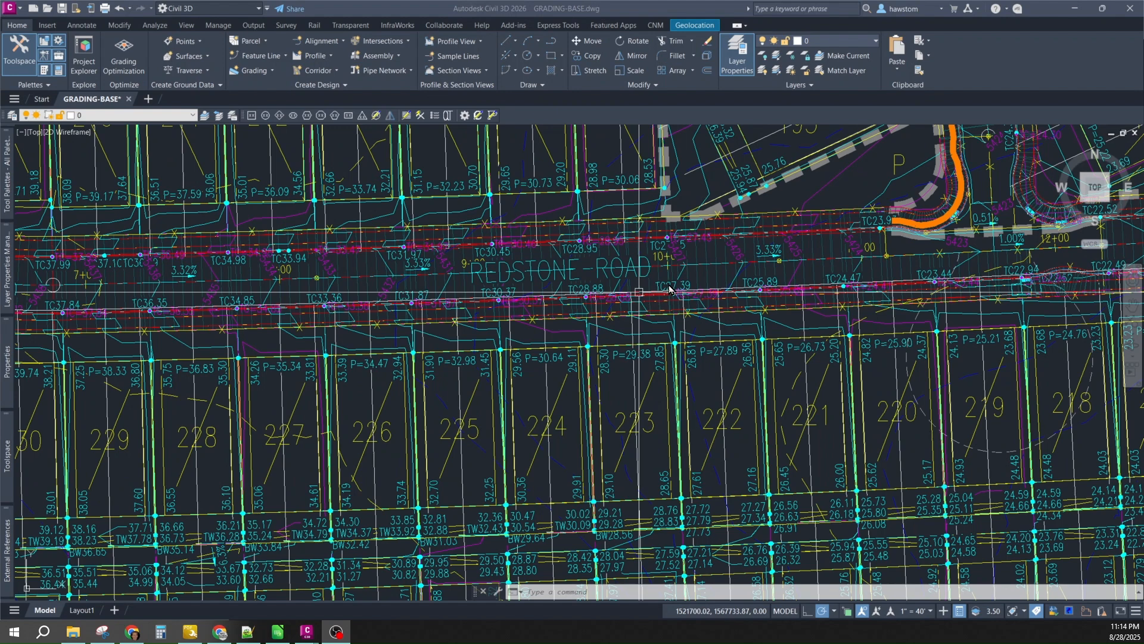
pyautogui.scroll(4, 668, 289)
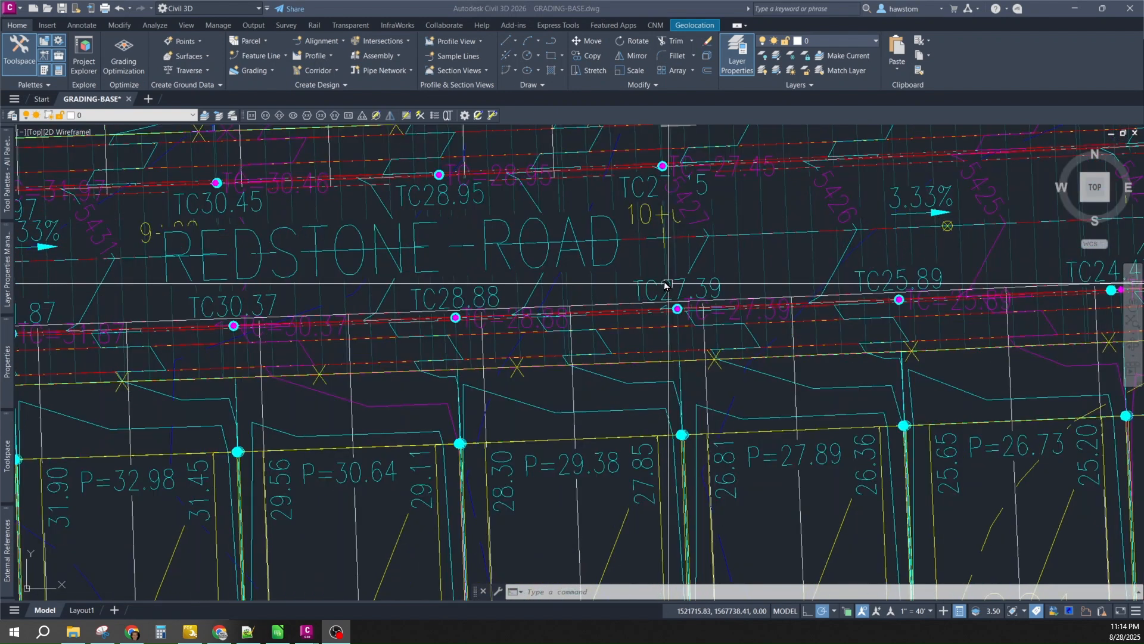
pyautogui.click(668, 286)
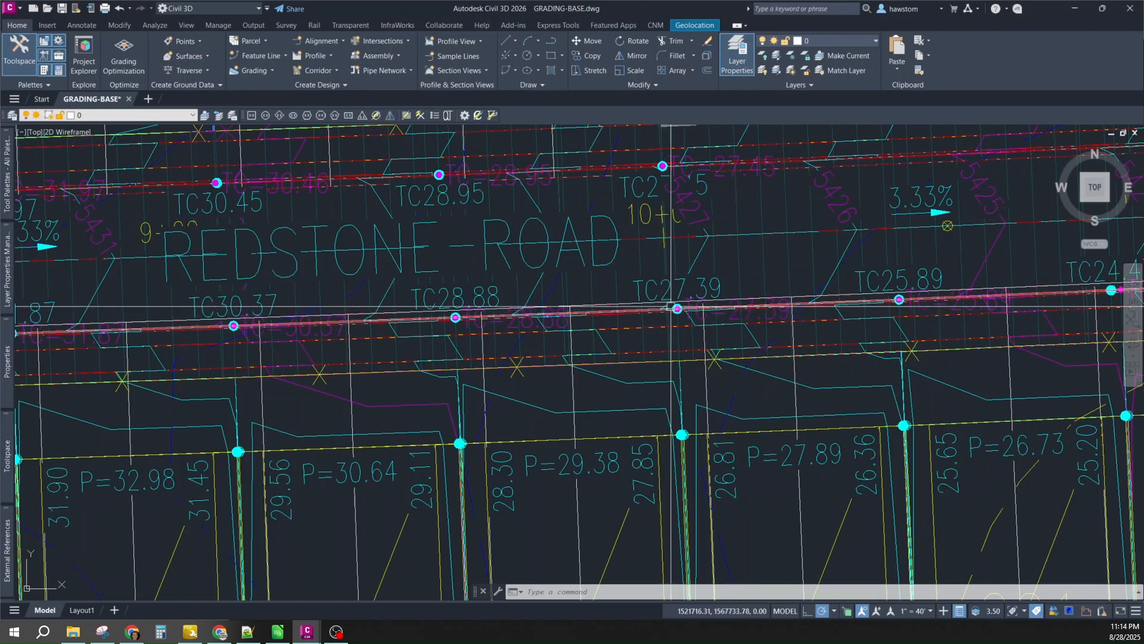
# - Select lot 223's pad feature line, showing layer C-TINN-FEAT-PAD_-LEFT in Quick Properties
pyautogui.scroll(-2, 698, 308)
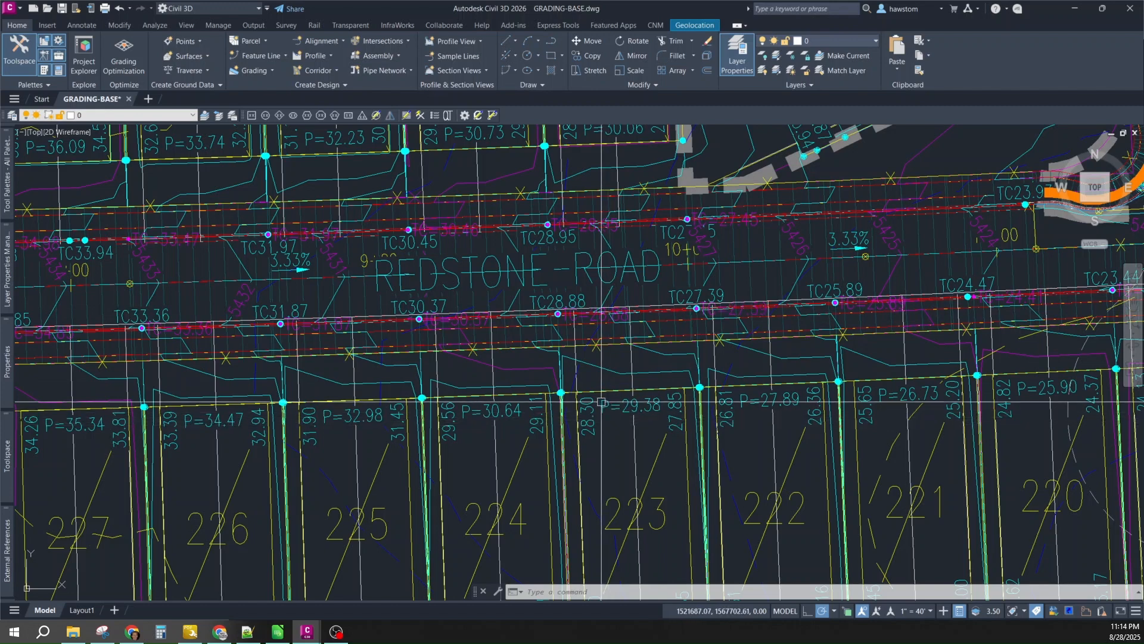
pyautogui.scroll(-1, 602, 402)
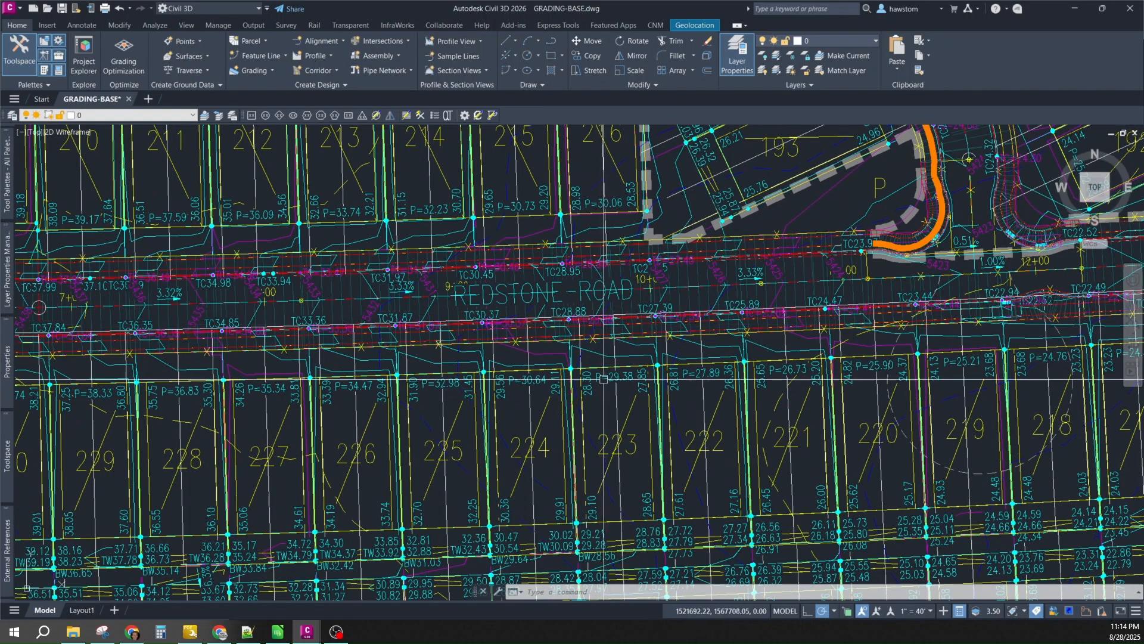
pyautogui.scroll(2, 608, 469)
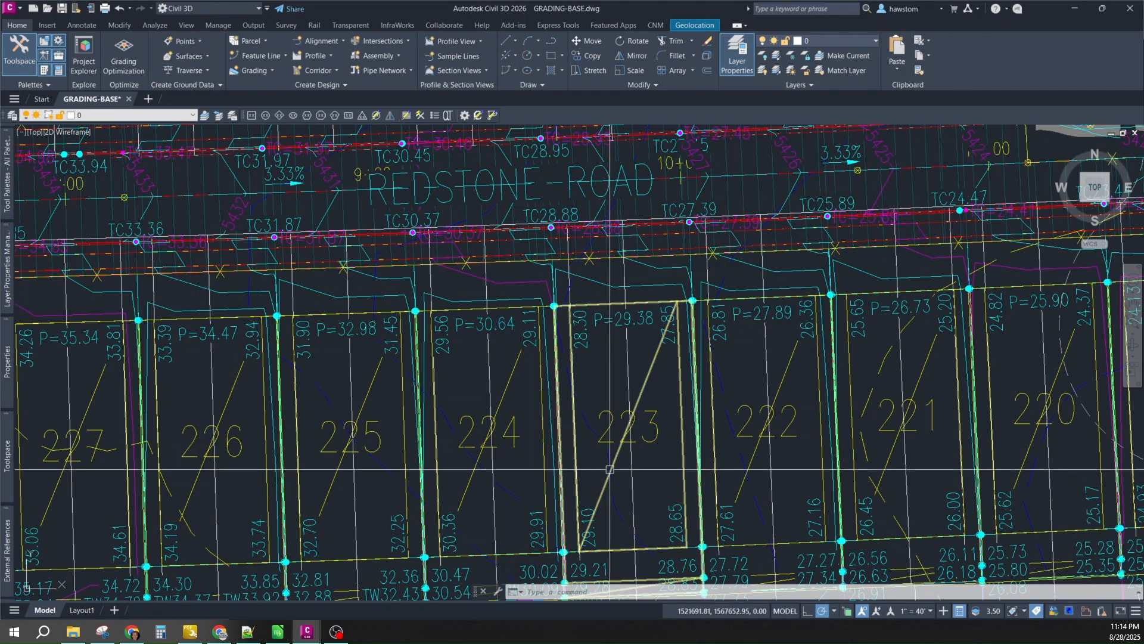
pyautogui.click(610, 469)
pyautogui.scroll(-2, 613, 472)
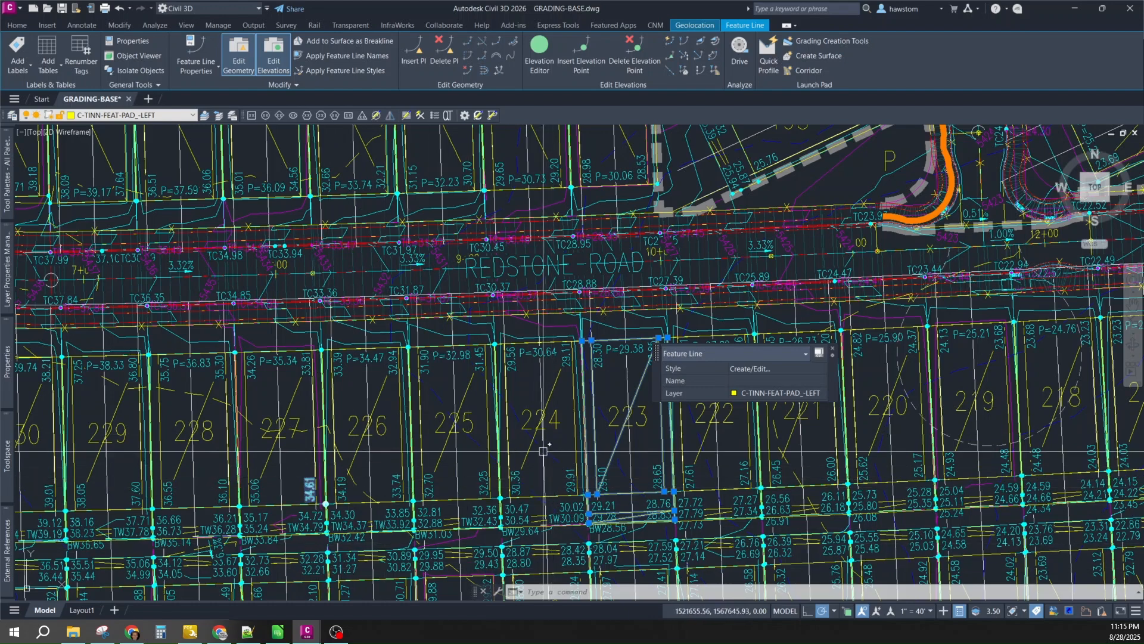
# - Dismiss the feature line's context menu near lot 225 and press Esc to clear the selection
pyautogui.scroll(4, 471, 351)
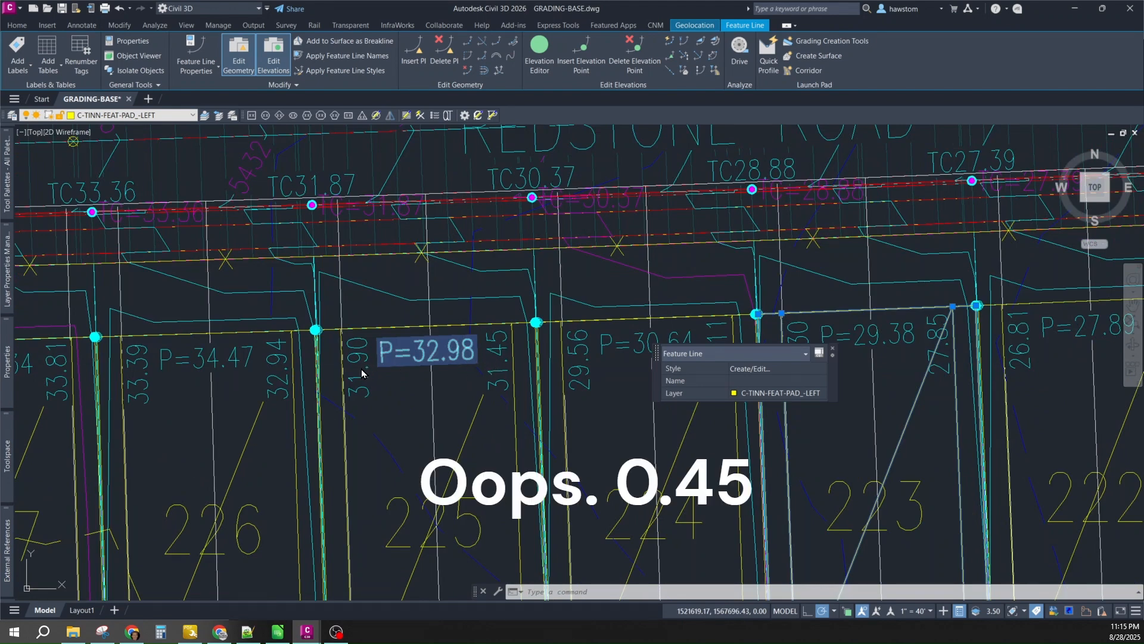
pyautogui.rightClick(494, 363)
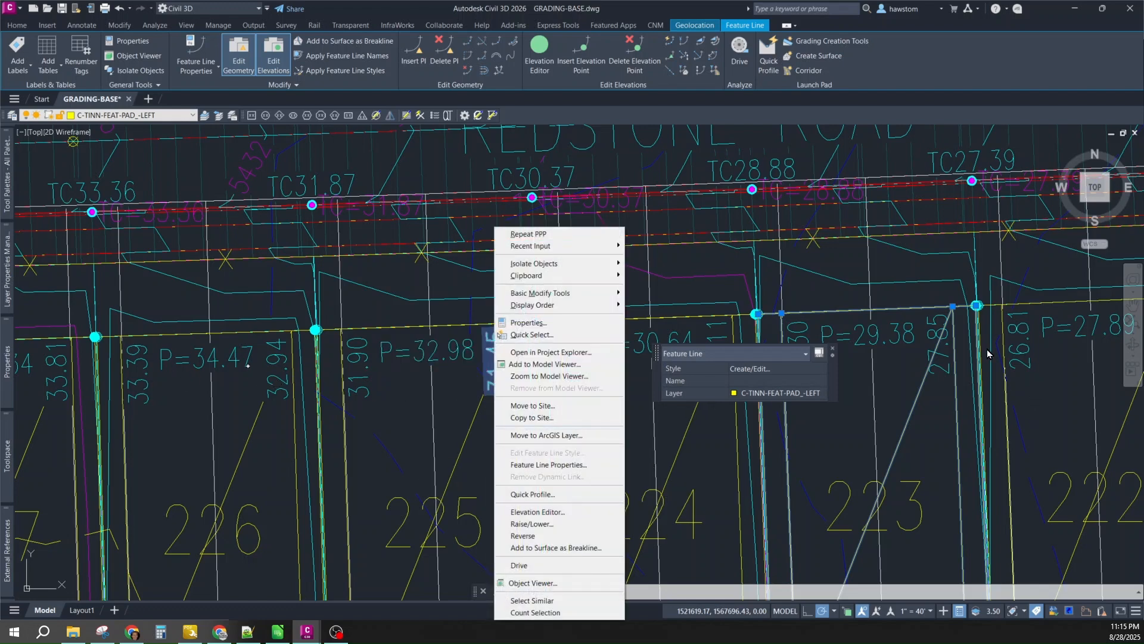
pyautogui.click(929, 385)
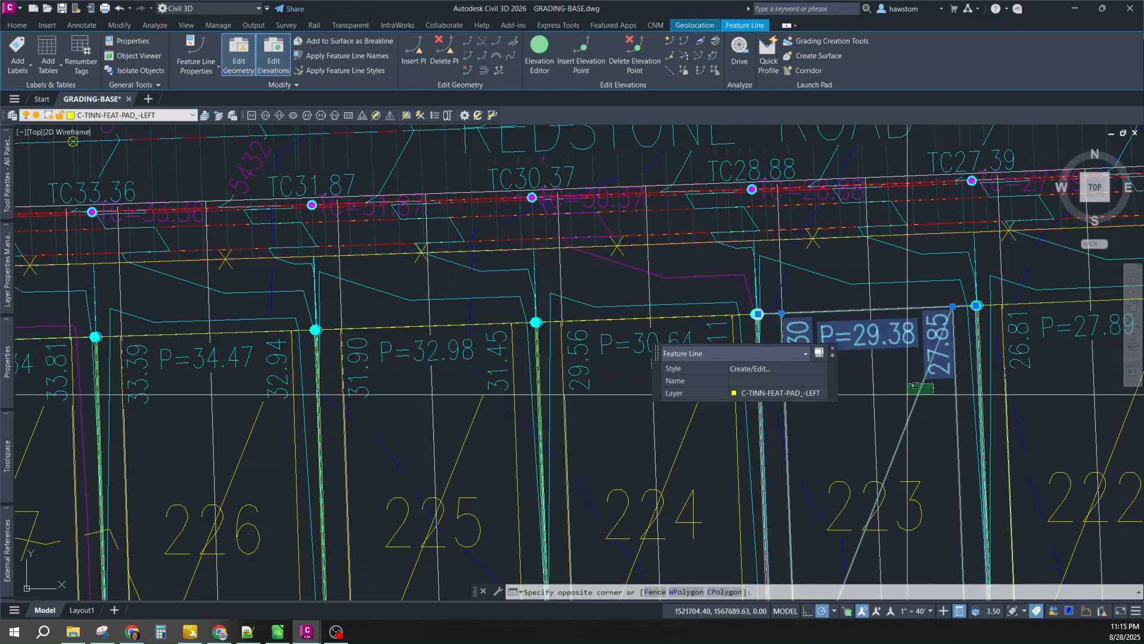
pyautogui.scroll(-2, 927, 370)
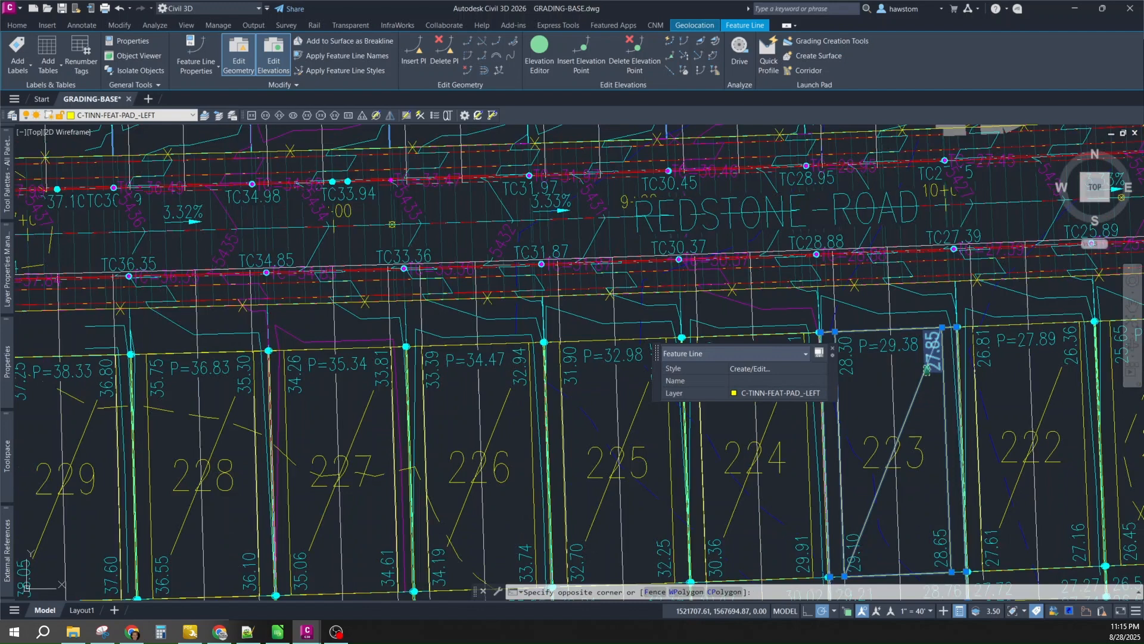
pyautogui.click(899, 397)
pyautogui.press('Escape')
pyautogui.press('Escape')
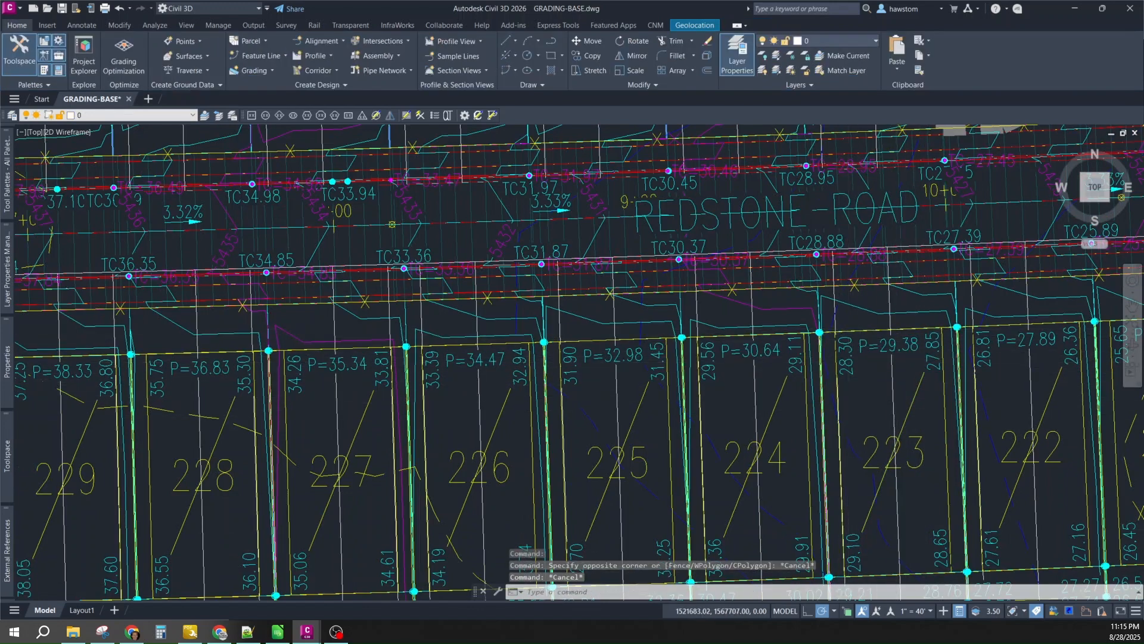
pyautogui.scroll(-2, 853, 331)
pyautogui.scroll(2, 900, 495)
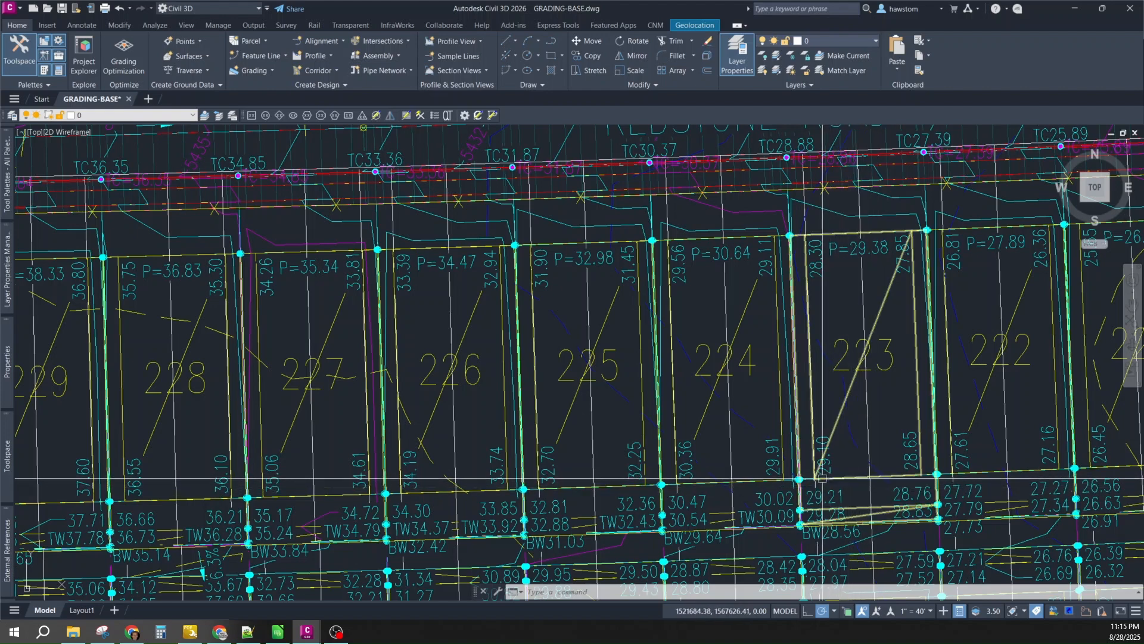
pyautogui.scroll(-2, 820, 463)
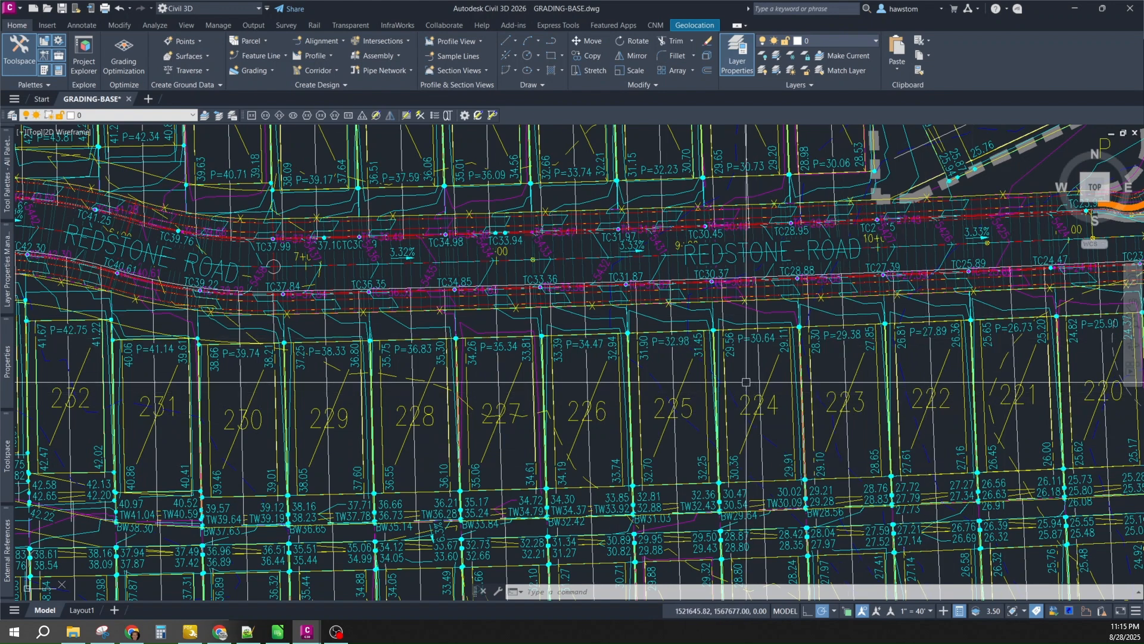
pyautogui.scroll(-2, 769, 362)
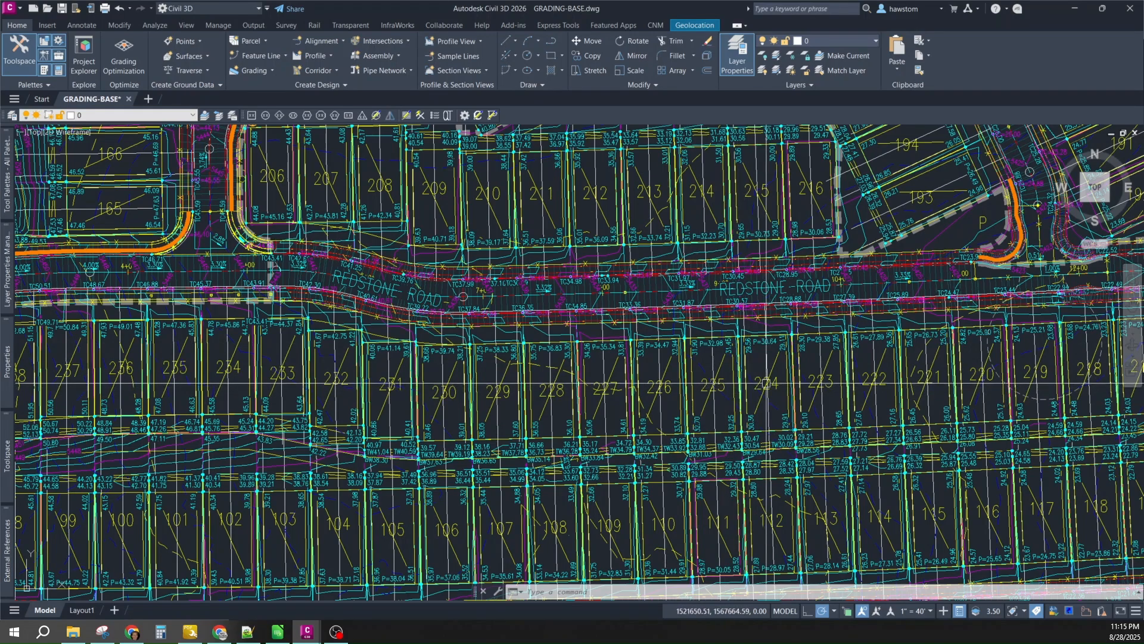
pyautogui.scroll(-2, 766, 385)
pyautogui.scroll(-2, 757, 394)
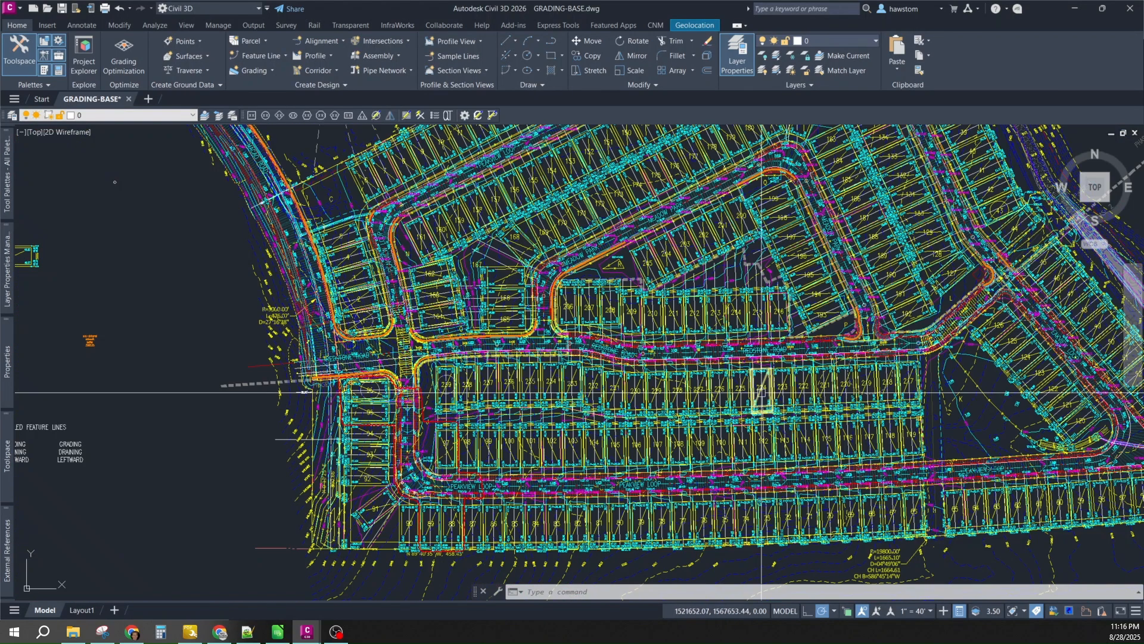
pyautogui.scroll(4, 739, 380)
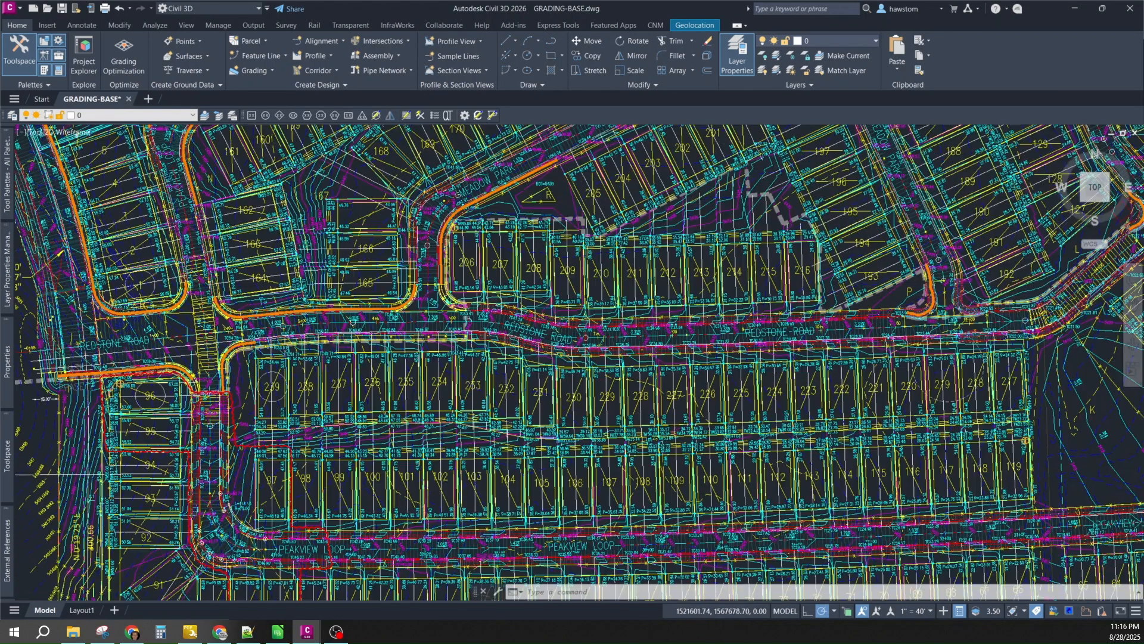
pyautogui.scroll(2, 700, 384)
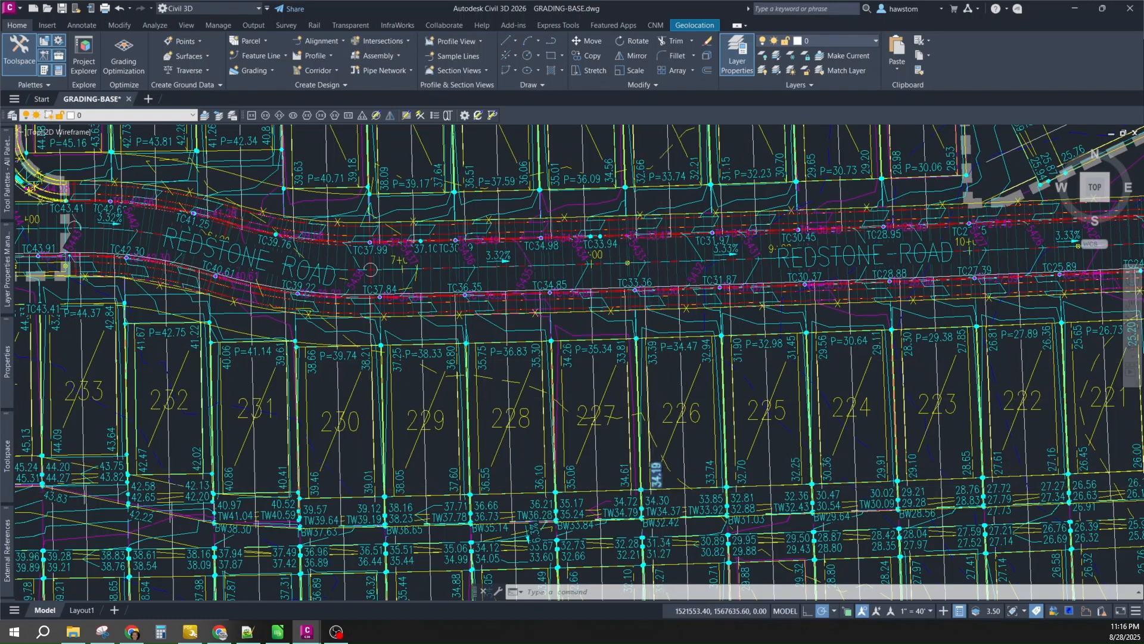
pyautogui.scroll(-2, 657, 471)
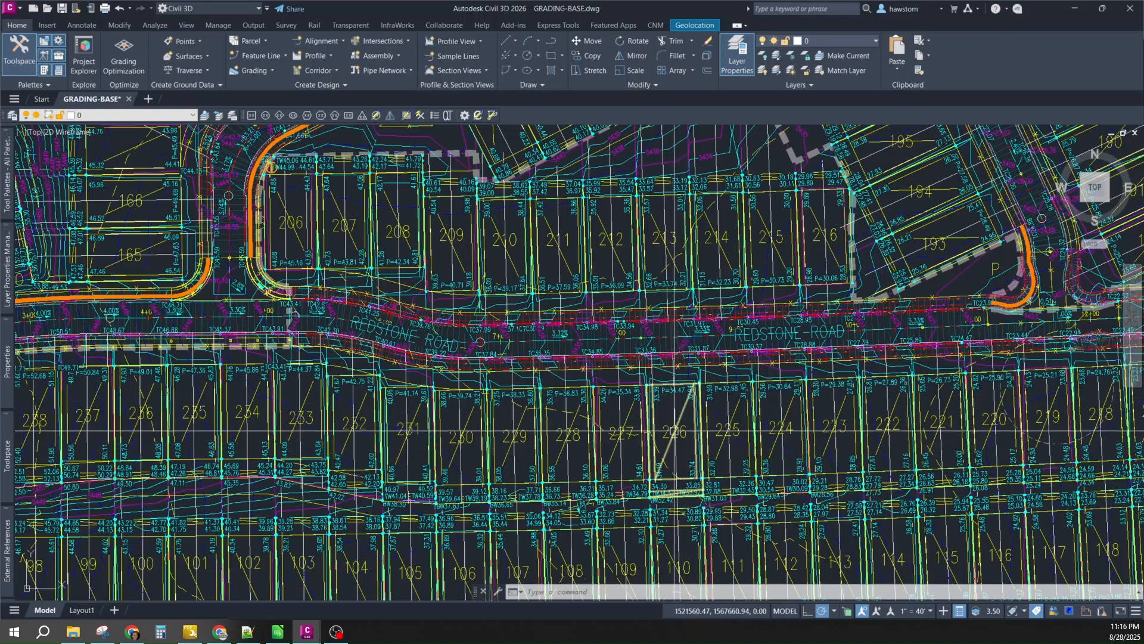
pyautogui.scroll(4, 666, 418)
# - Zoom in on lots 226 and 227 in the drawing view
pyautogui.scroll(2, 666, 411)
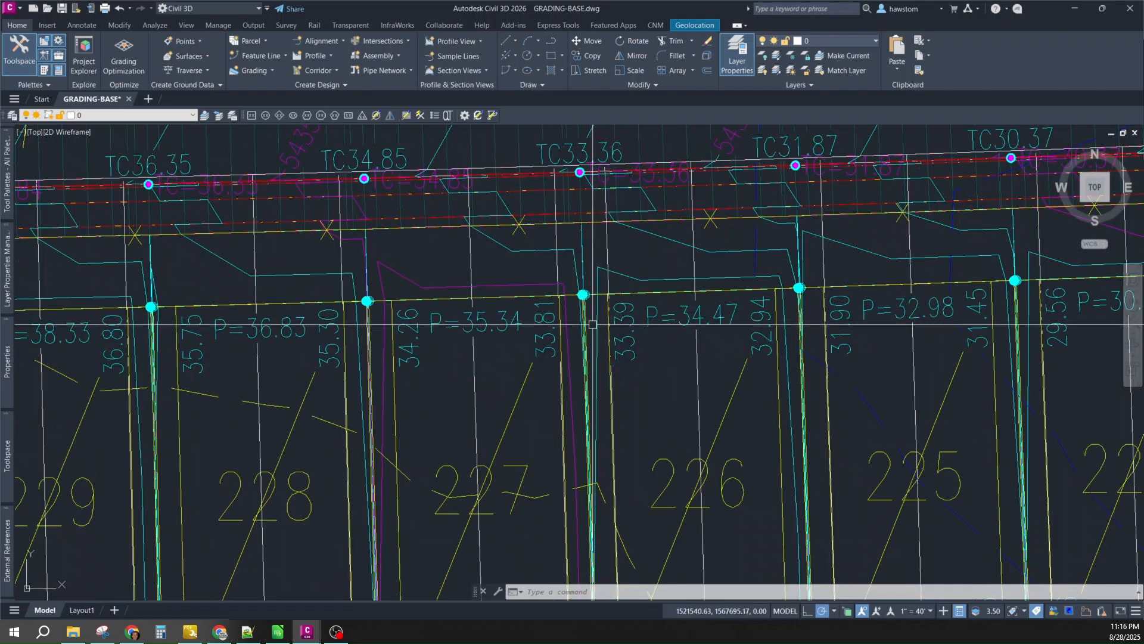
pyautogui.scroll(-2, 656, 332)
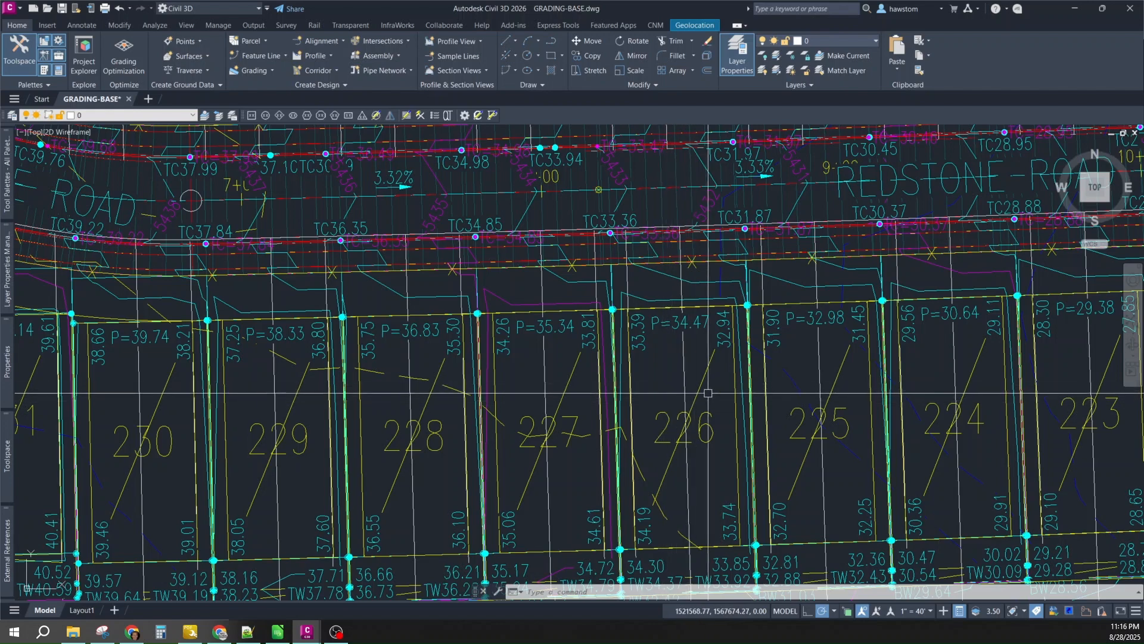
pyautogui.scroll(-2, 721, 411)
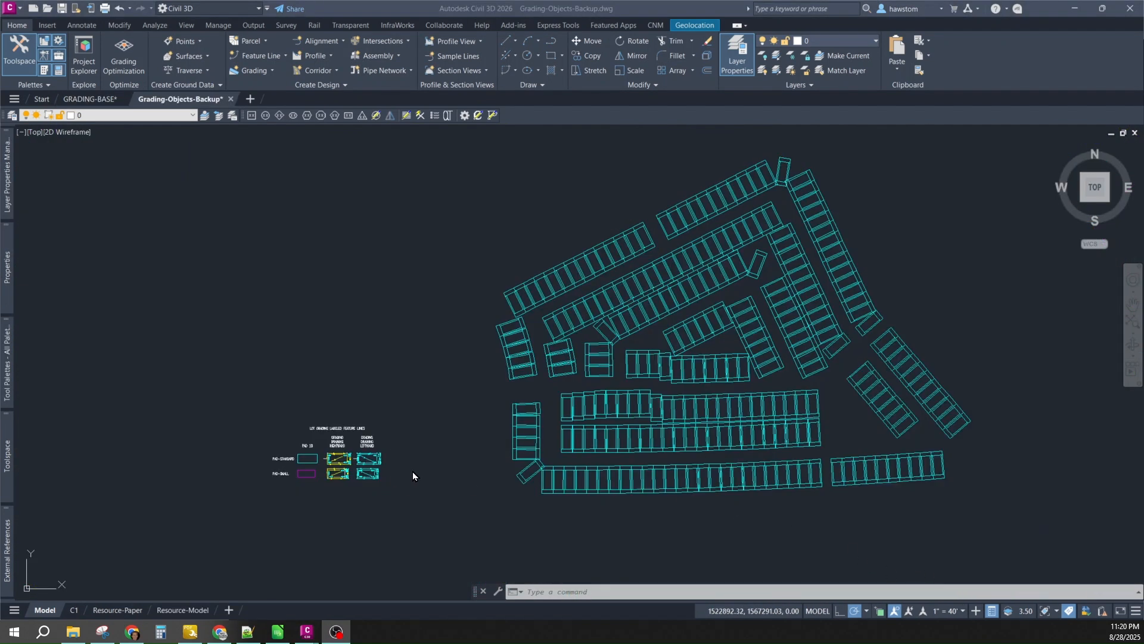
pyautogui.scroll(5, 343, 468)
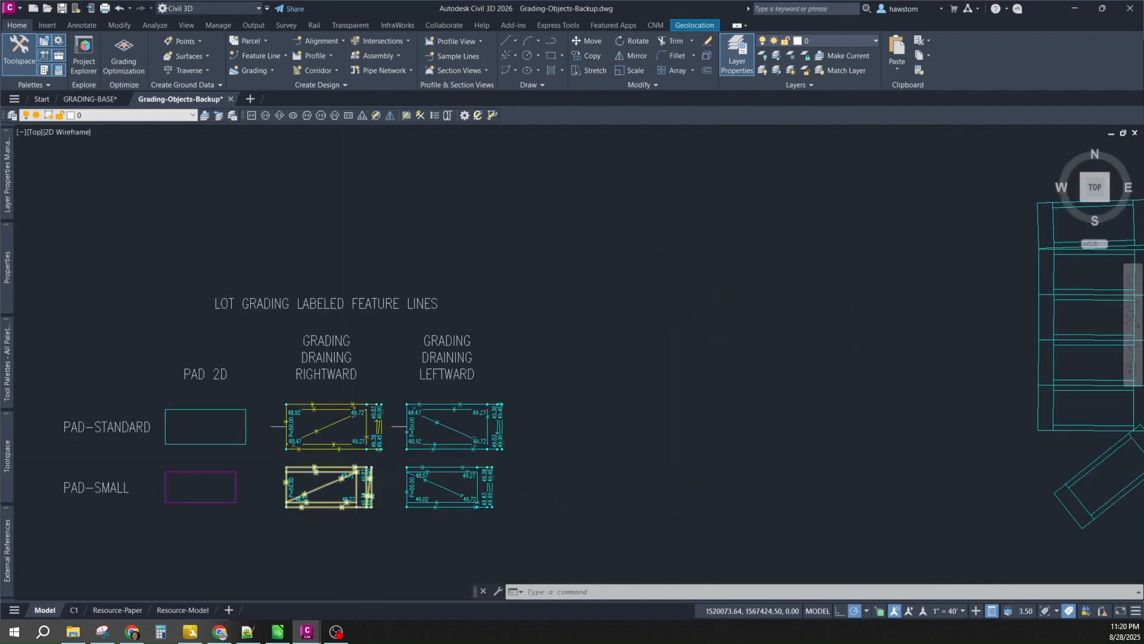
pyautogui.scroll(3, 388, 415)
pyautogui.scroll(3, 401, 409)
pyautogui.scroll(-3, 477, 337)
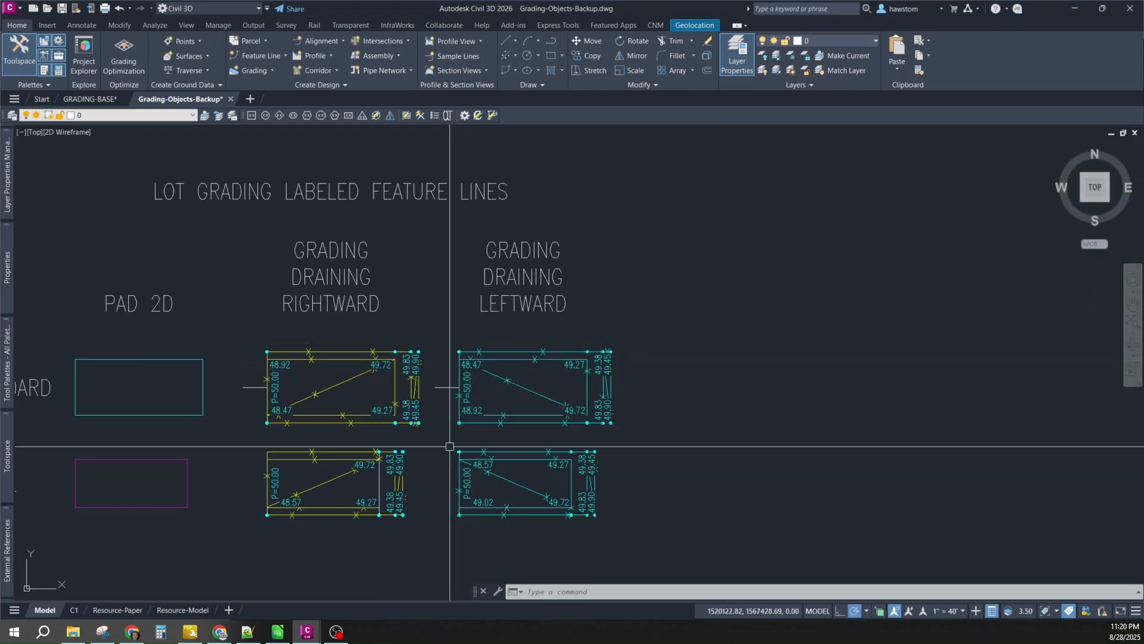
pyautogui.scroll(2, 495, 526)
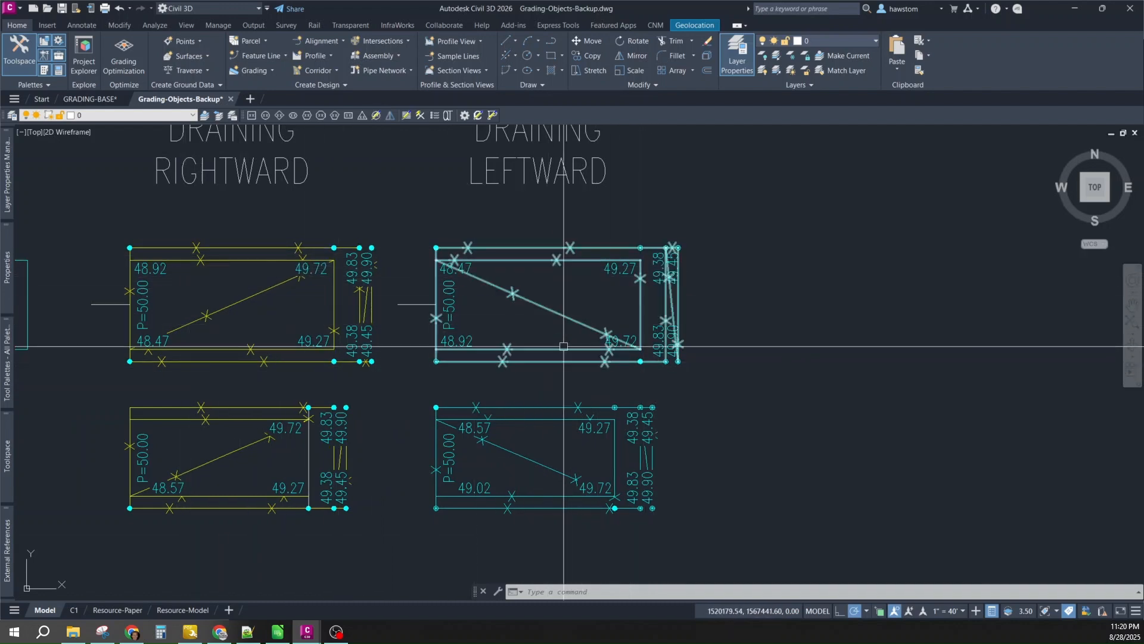
pyautogui.scroll(-2, 371, 335)
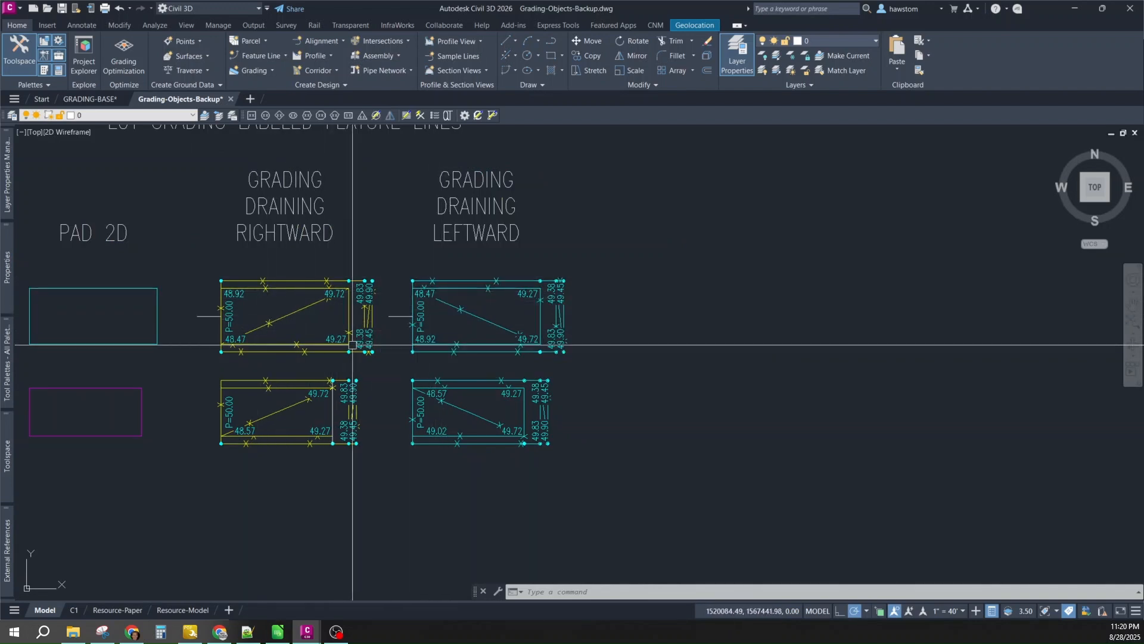
pyautogui.scroll(-2, 400, 348)
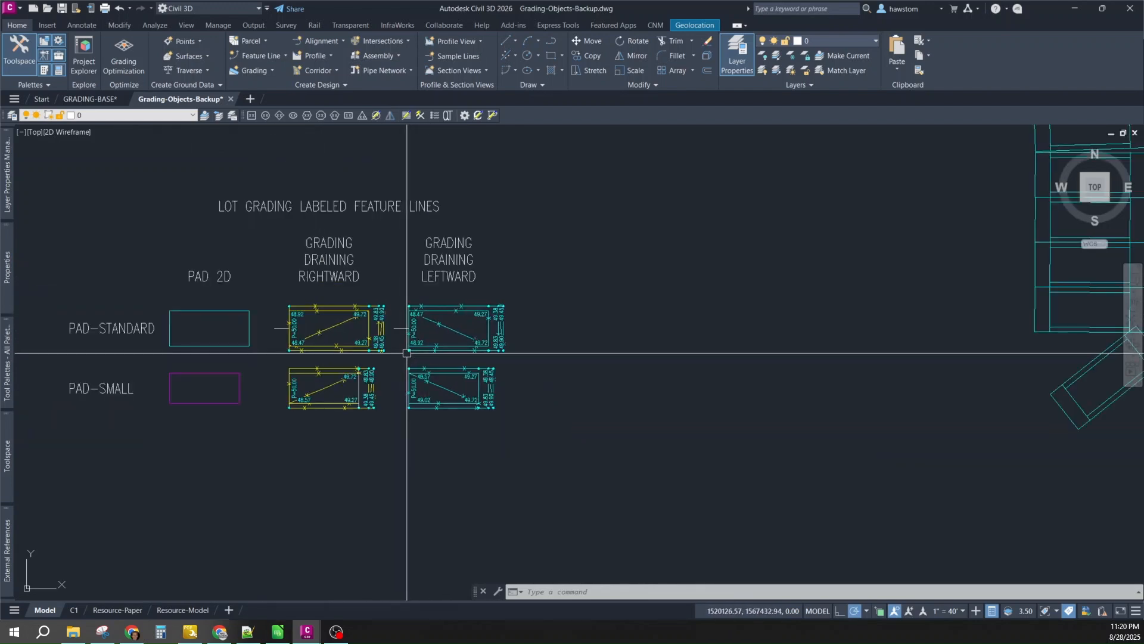
pyautogui.scroll(1, 331, 340)
pyautogui.scroll(-2, 259, 332)
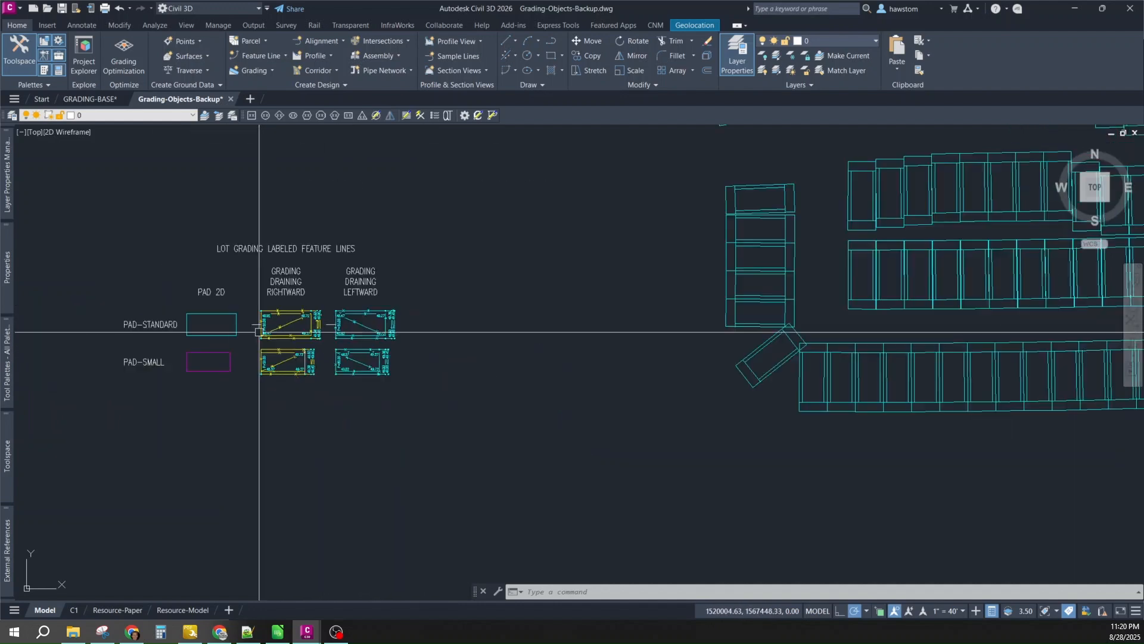
pyautogui.scroll(-6, 620, 360)
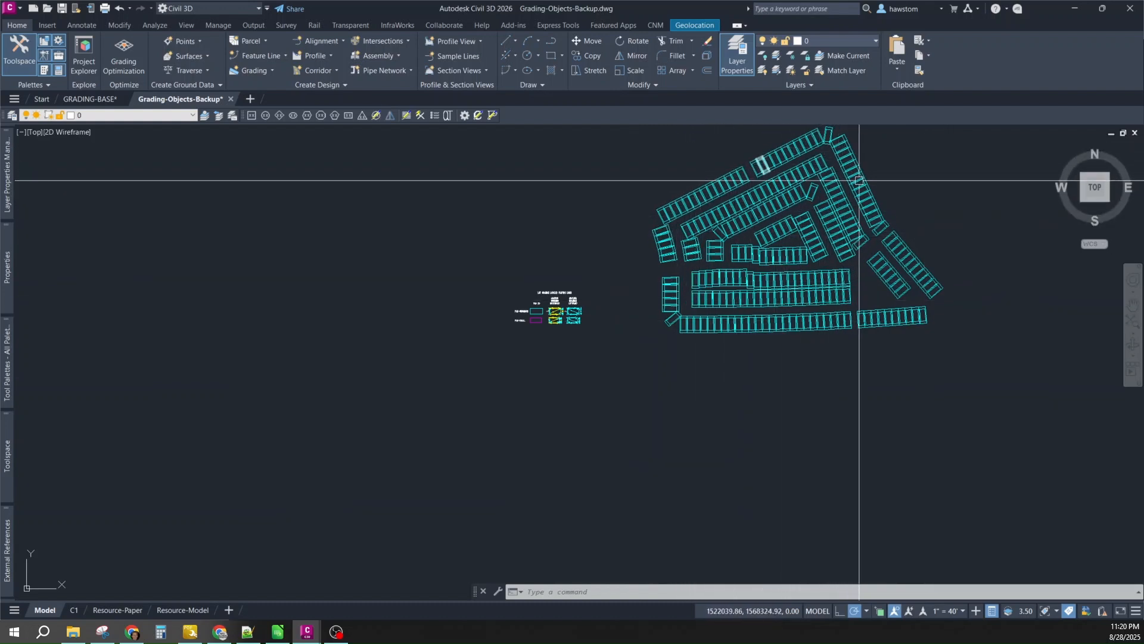
pyautogui.scroll(2, 594, 321)
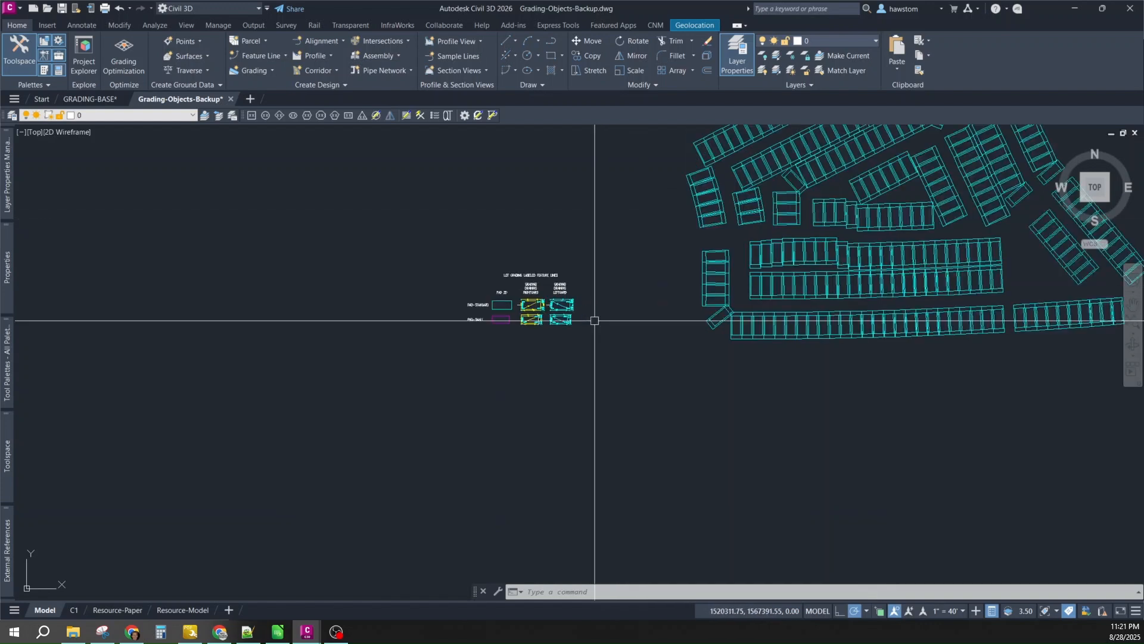
pyautogui.scroll(-2, 590, 325)
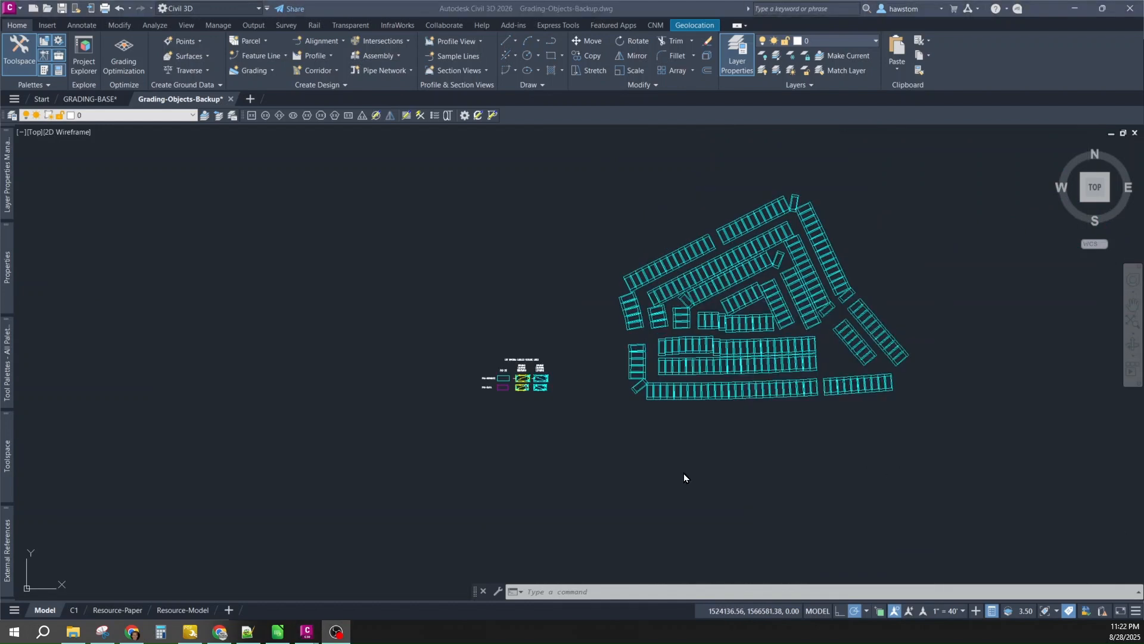
pyautogui.scroll(8, 524, 364)
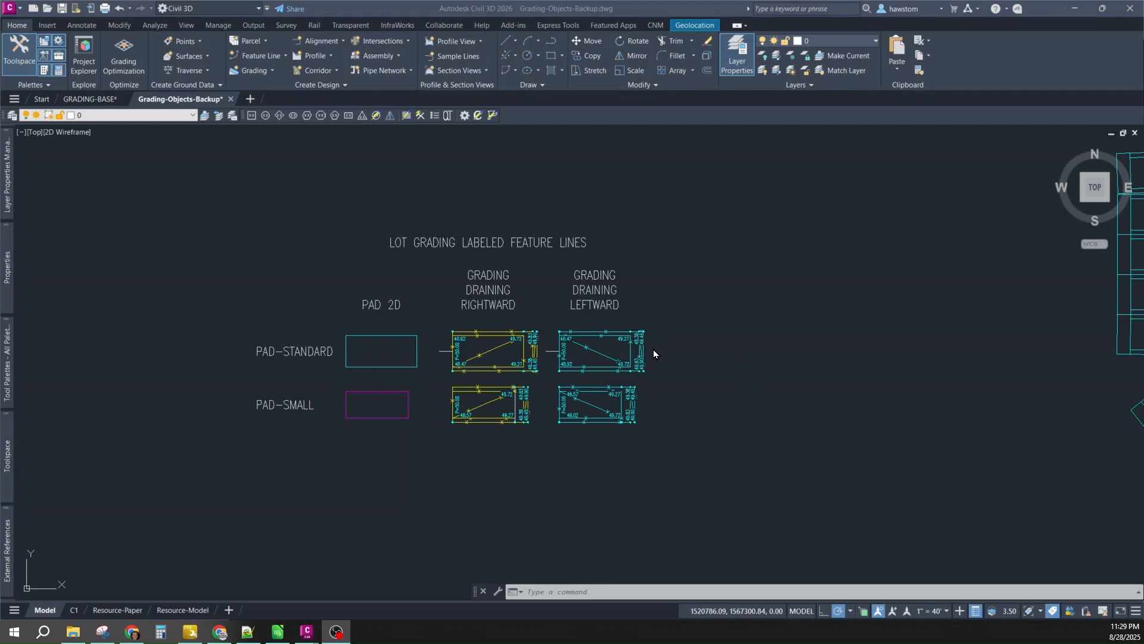
# - Start Haws MoCoRo with cccc and window-select the ten rightward PAD-STANDARD grading objects
pyautogui.write('cc')
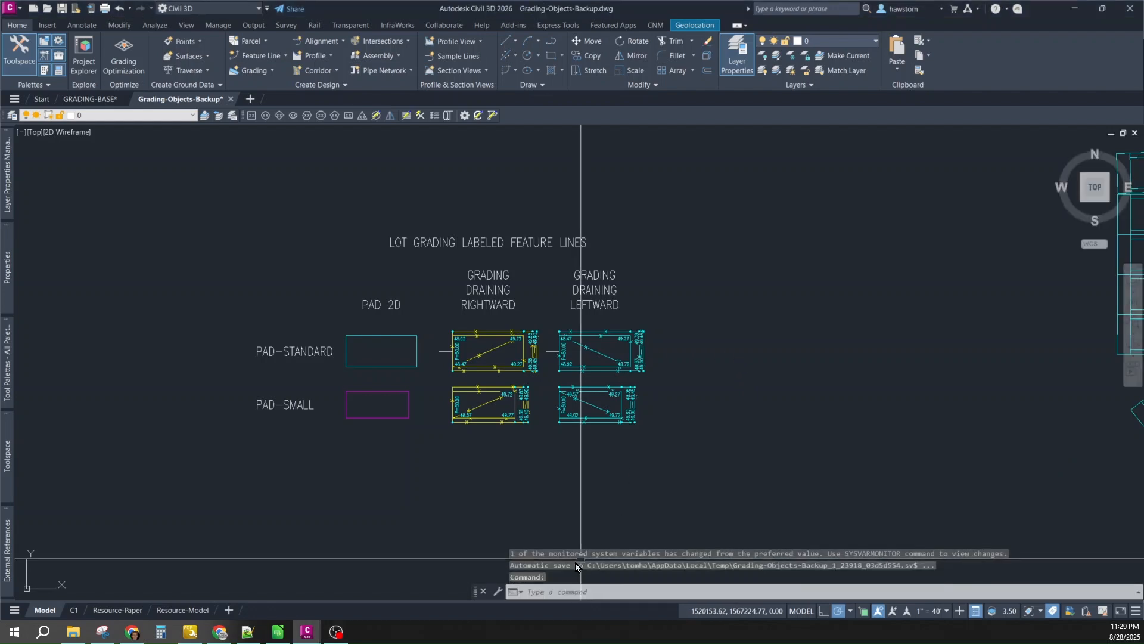
pyautogui.write('cc')
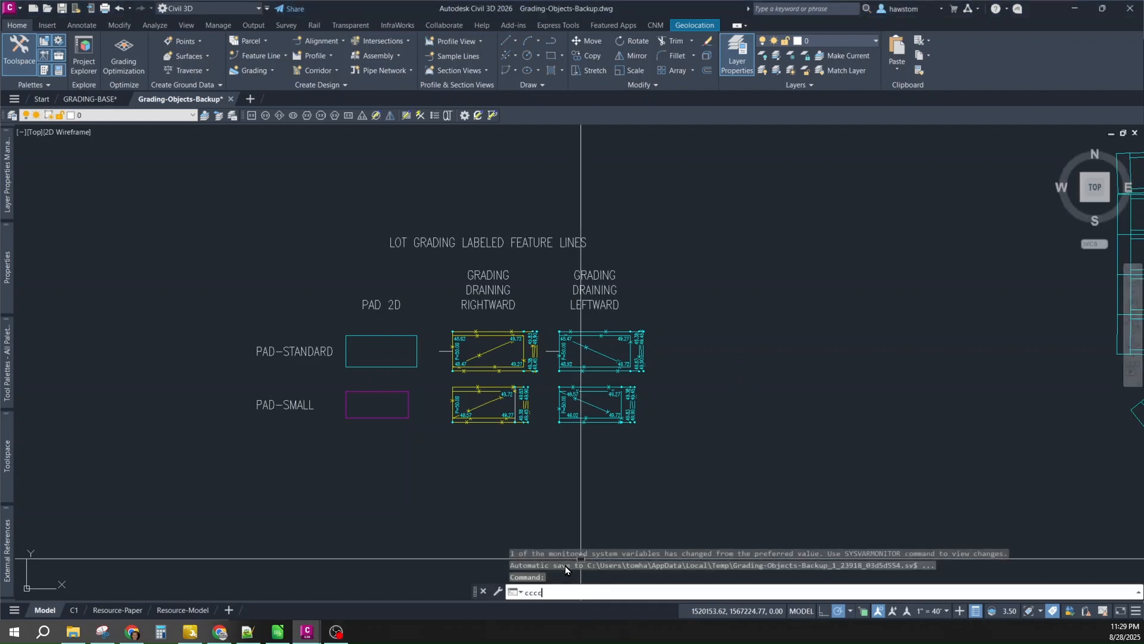
pyautogui.press('Return')
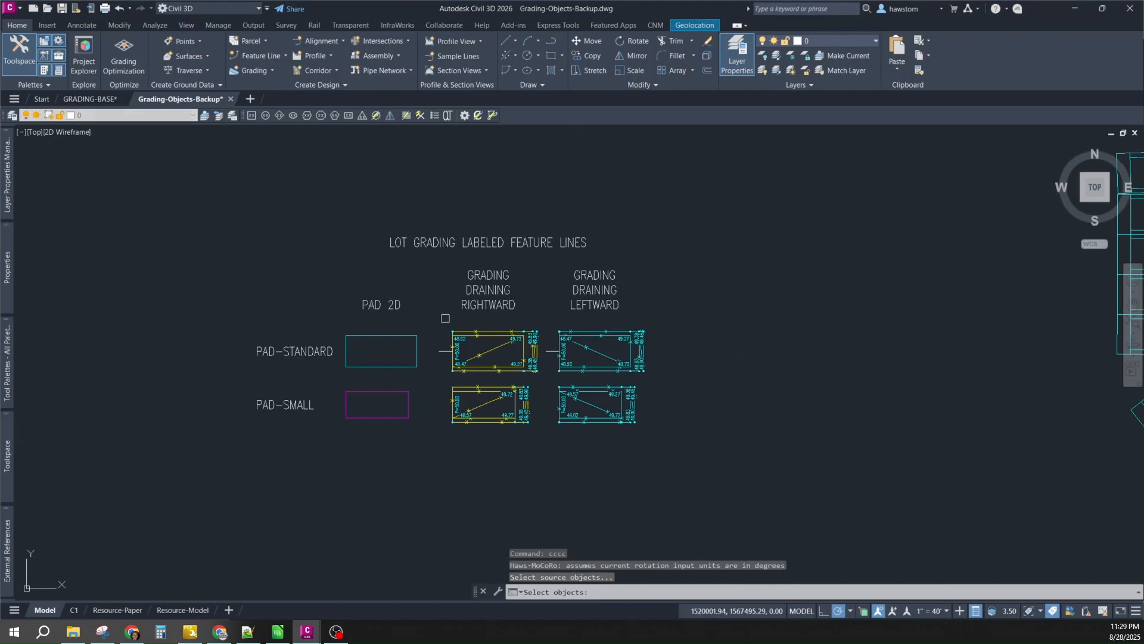
pyautogui.click(445, 318)
pyautogui.click(542, 376)
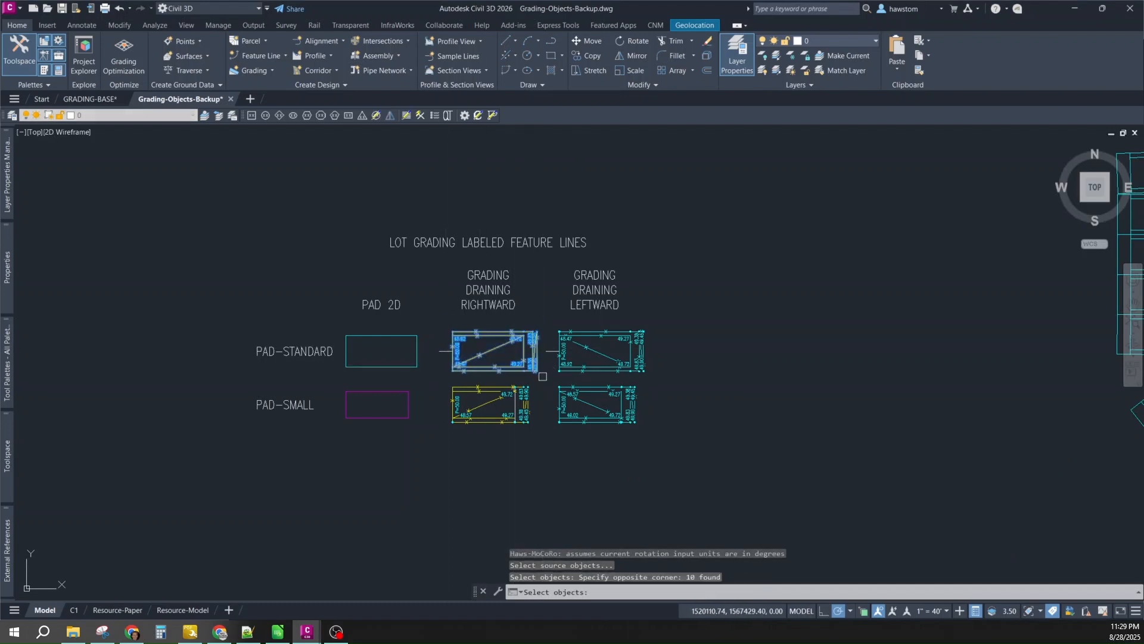
pyautogui.press('Return')
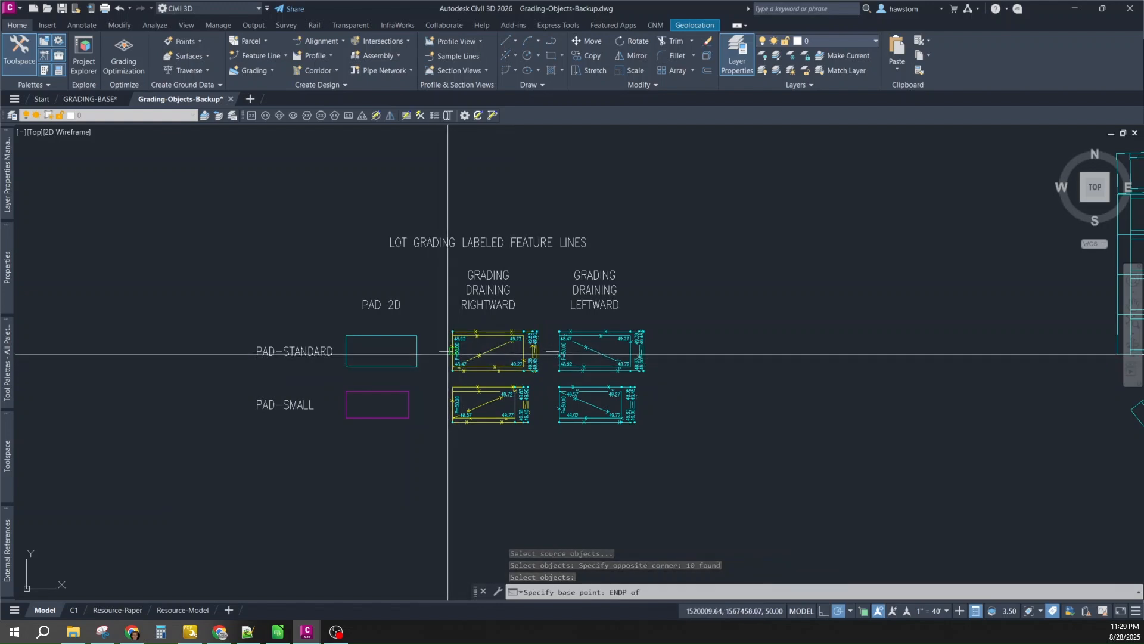
# - Set the base point at the feature line's left end, 0° rotation, and Selection set targeting
pyautogui.click(449, 352)
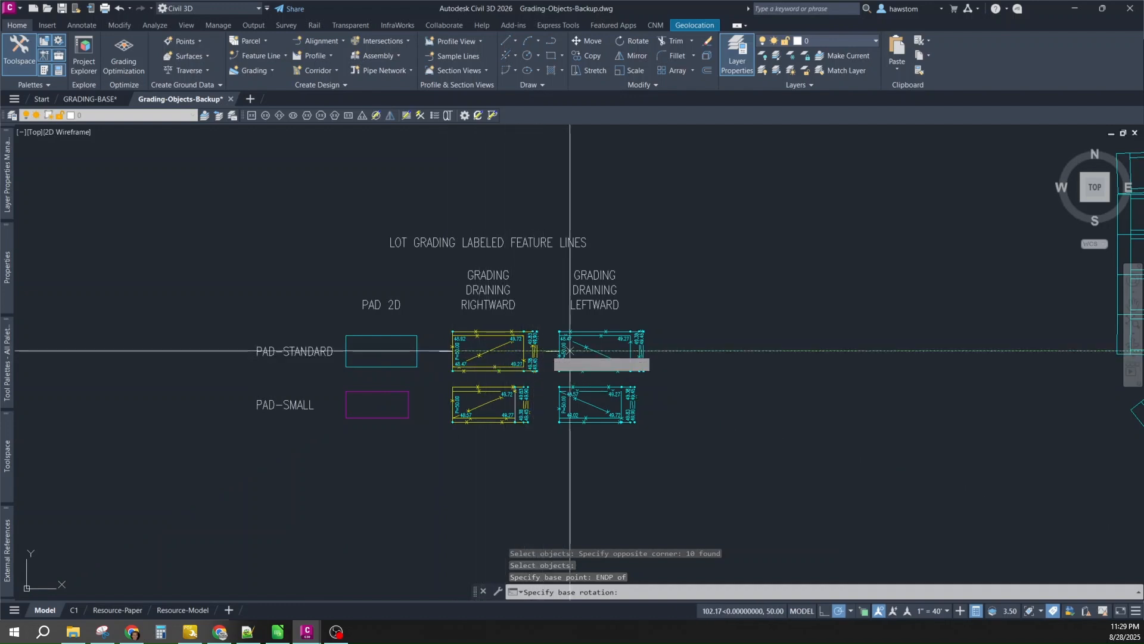
pyautogui.click(682, 352)
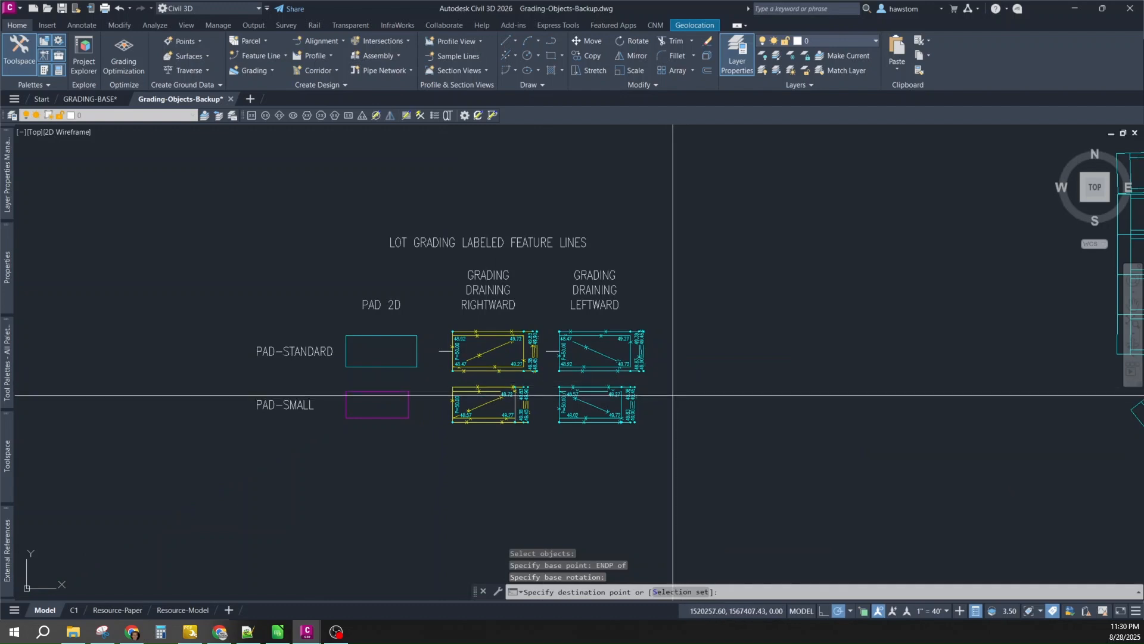
pyautogui.click(675, 592)
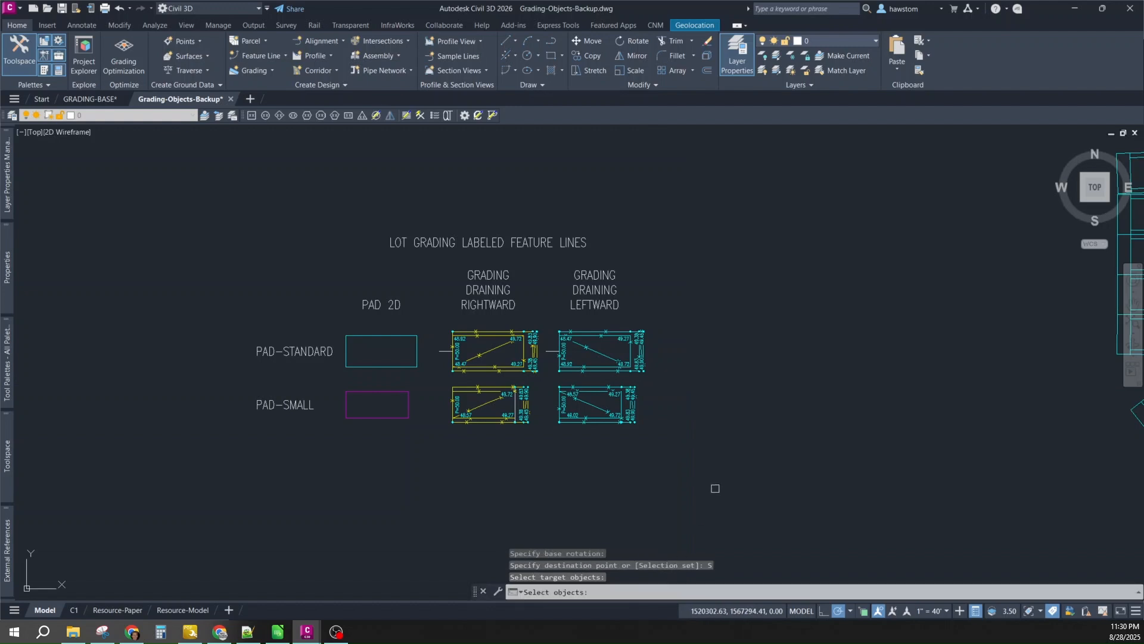
# - Fence-select 52 lots along the upper and right rows and copy the rightward pad grading onto them
pyautogui.scroll(-6, 697, 439)
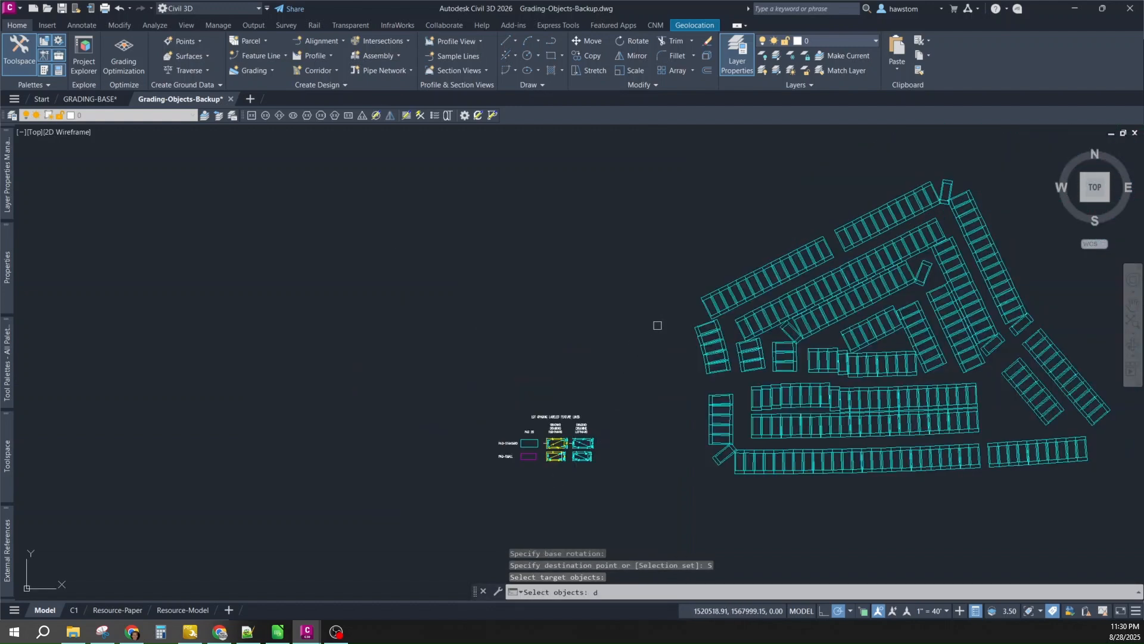
pyautogui.press('BackSpace')
pyautogui.write('f')
pyautogui.press('Return')
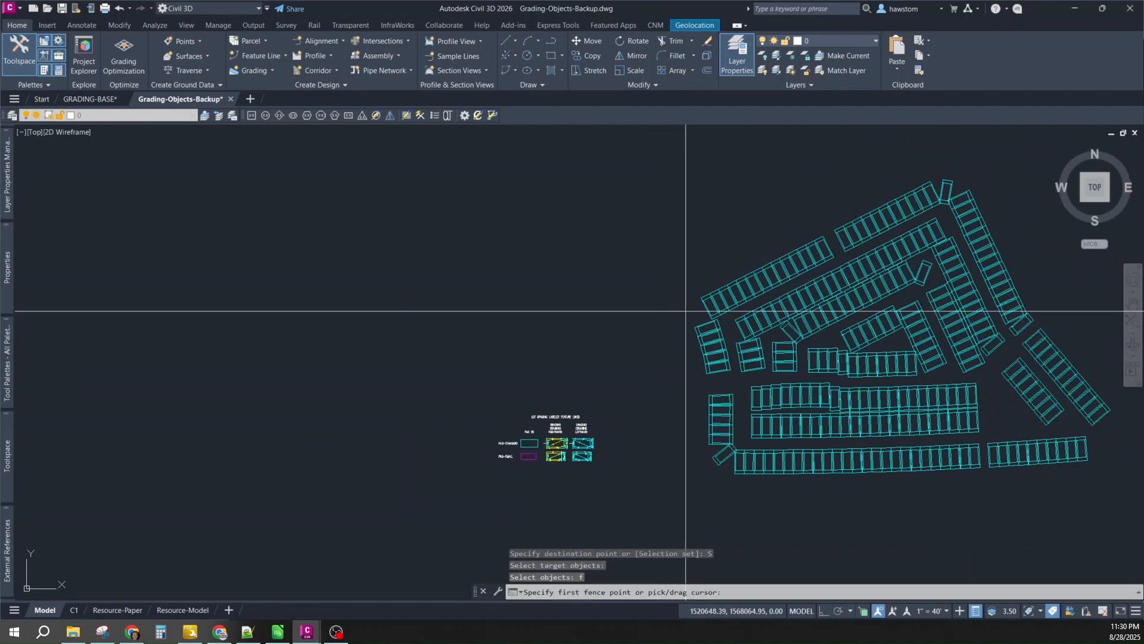
pyautogui.click(686, 311)
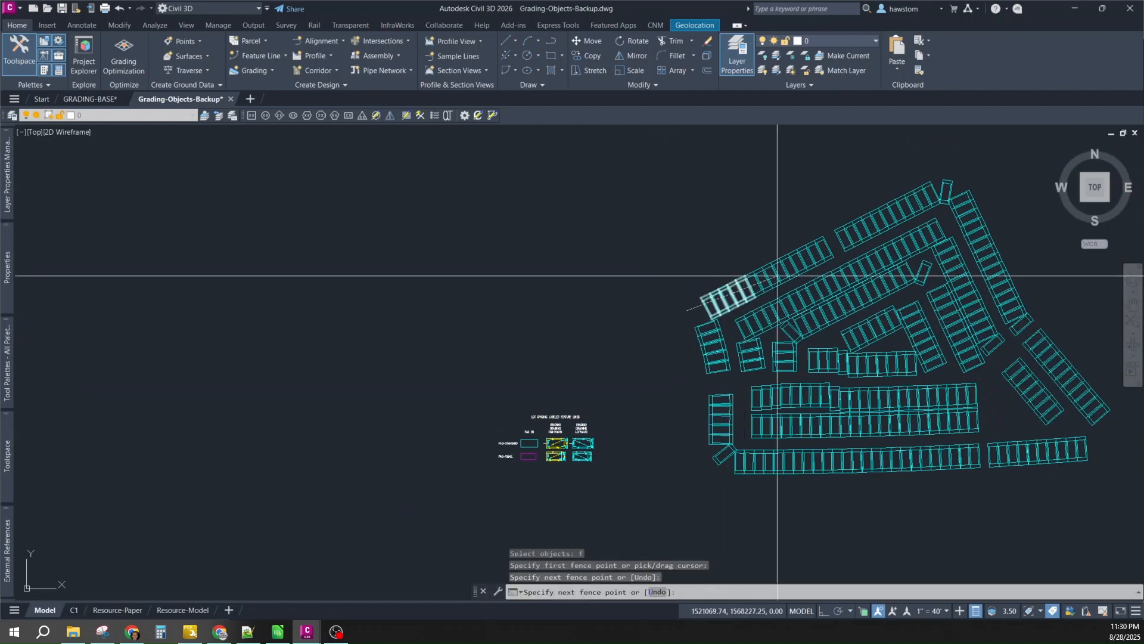
pyautogui.click(951, 186)
pyautogui.click(1027, 331)
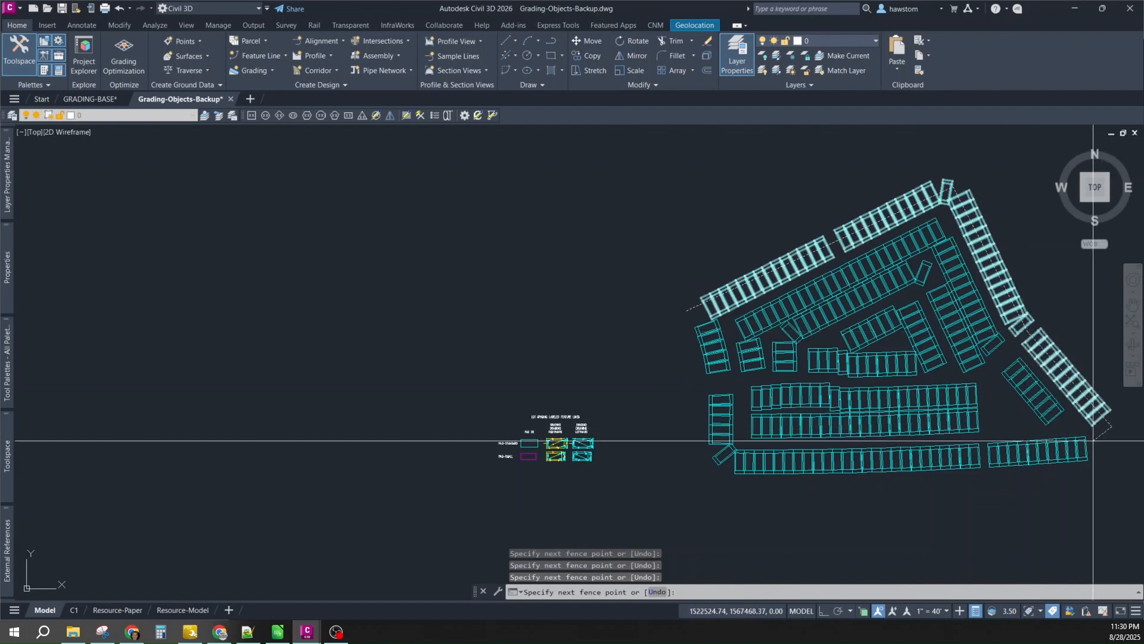
pyautogui.press('Return')
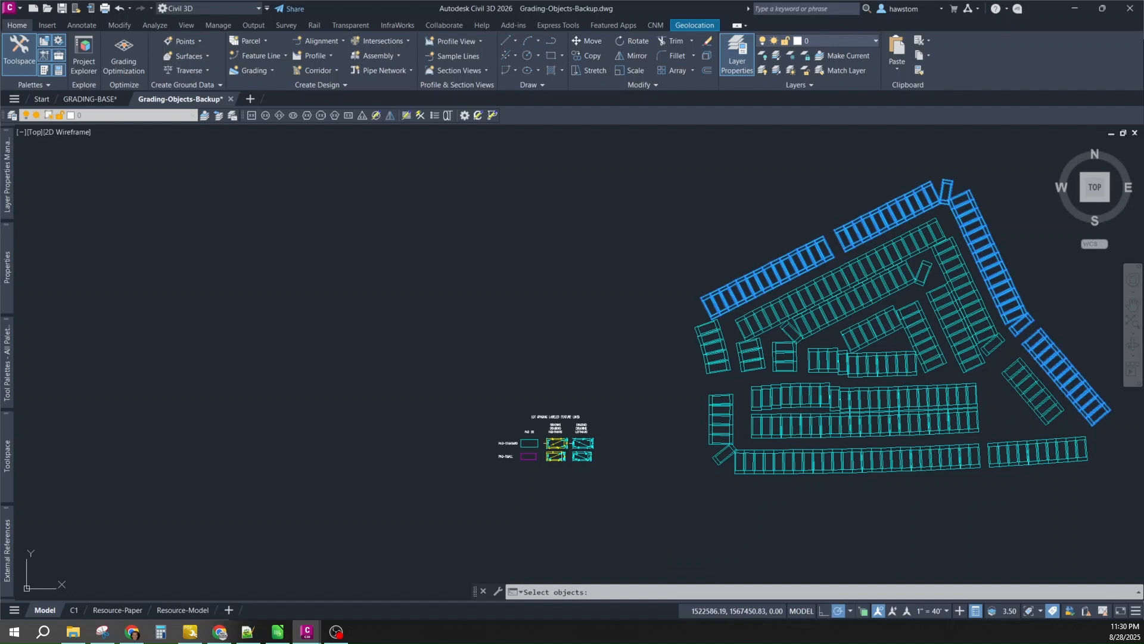
pyautogui.press('Return')
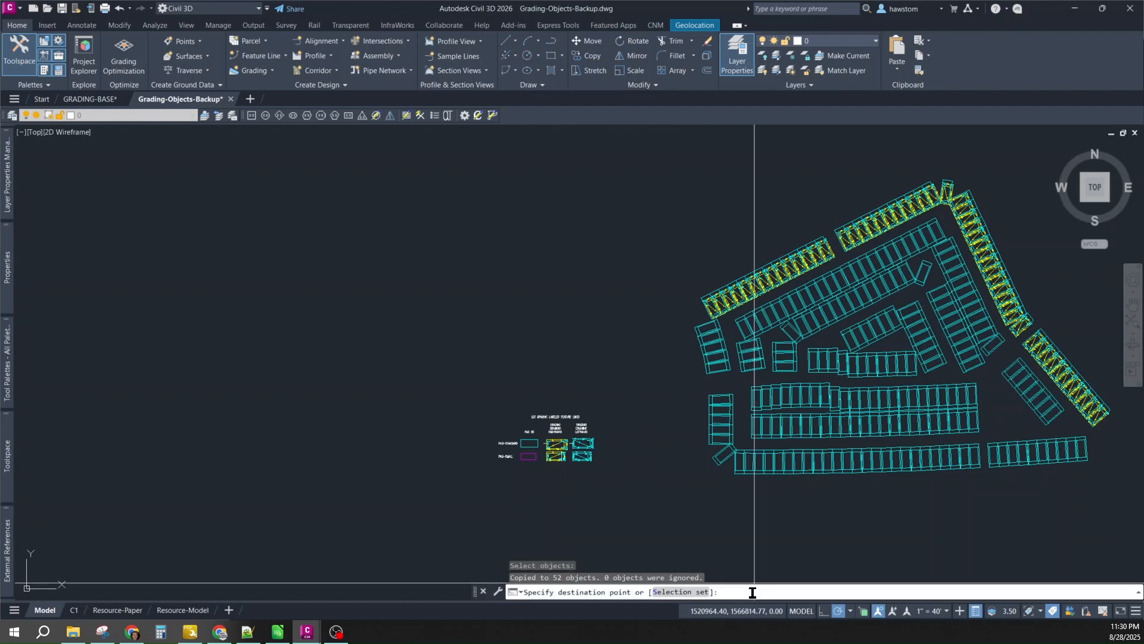
pyautogui.press('Return')
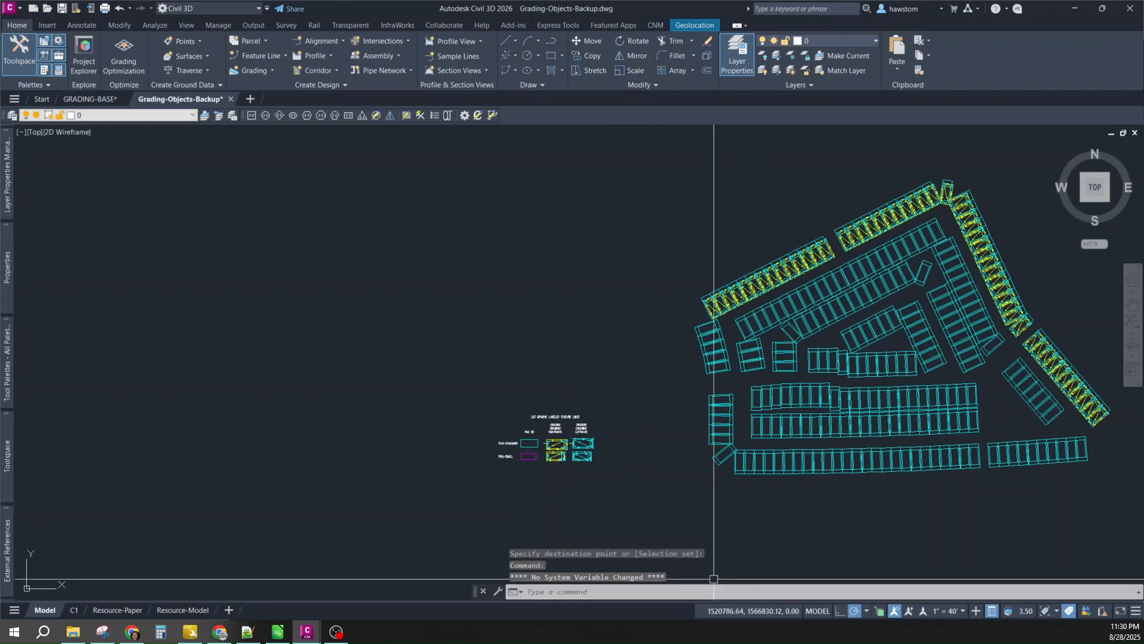